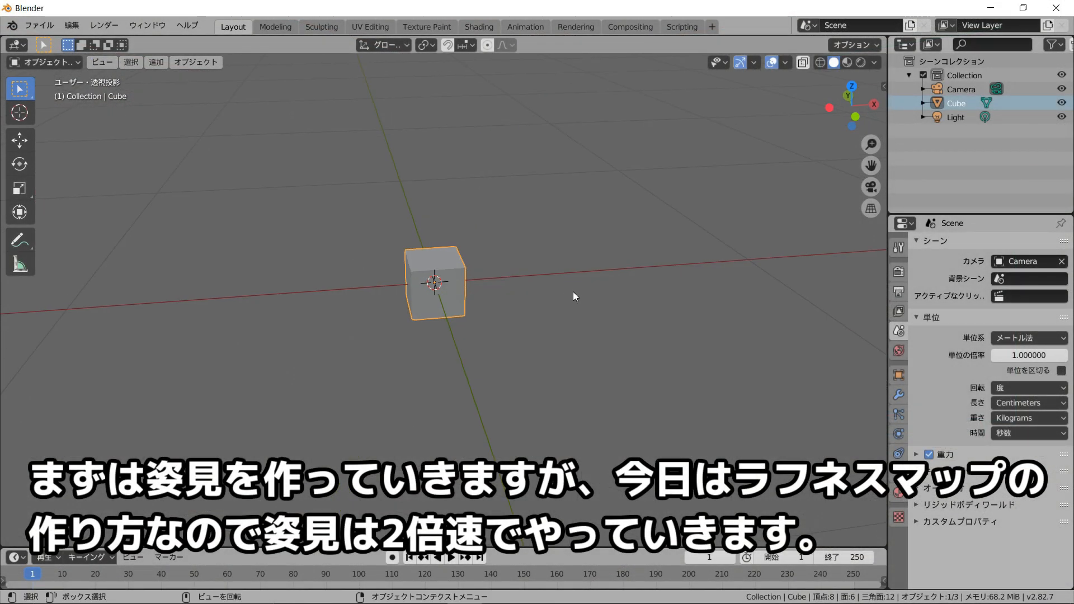
Enlarge the default cube and flatten it along the Y axis into a thin slab.
key("s")
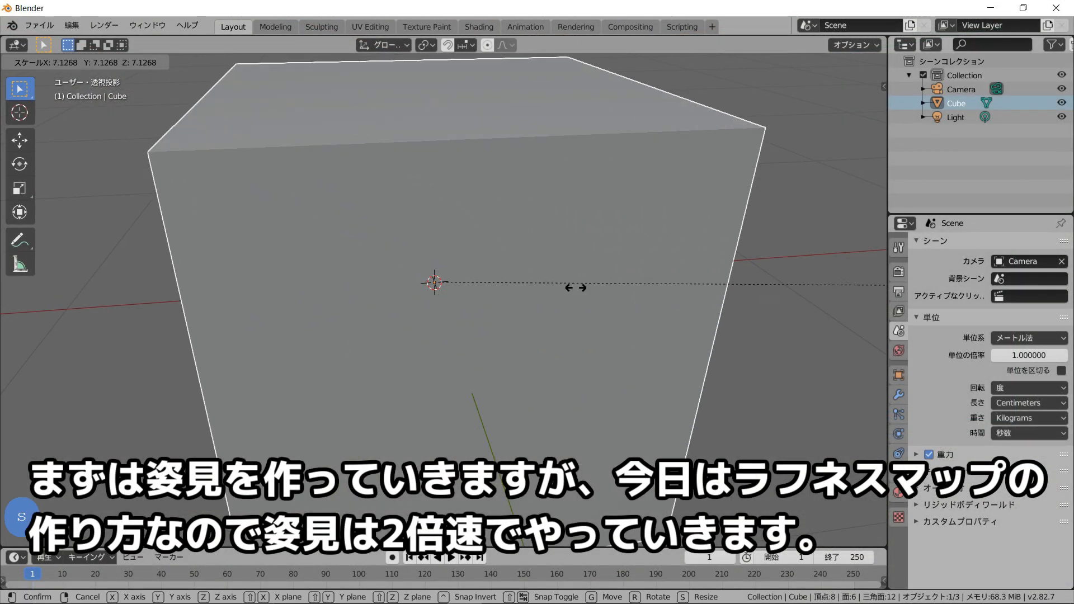
right_click(575, 288)
middle_click_drag(576, 287, 561, 302)
key("s")
left_click(302, 295)
scroll(358, 305, "down", 4)
middle_click_drag(397, 313, 521, 324)
key("s")
key("y")
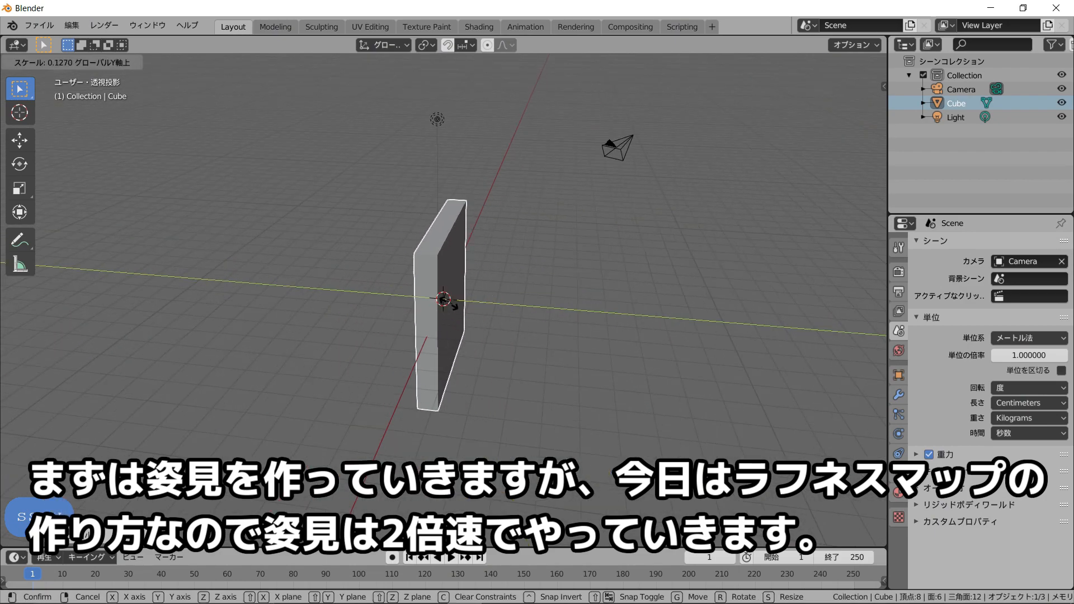
left_click(477, 287)
Stretch the slab along the Z axis into a tall full-length mirror shape.
middle_click_drag(477, 287, 439, 295)
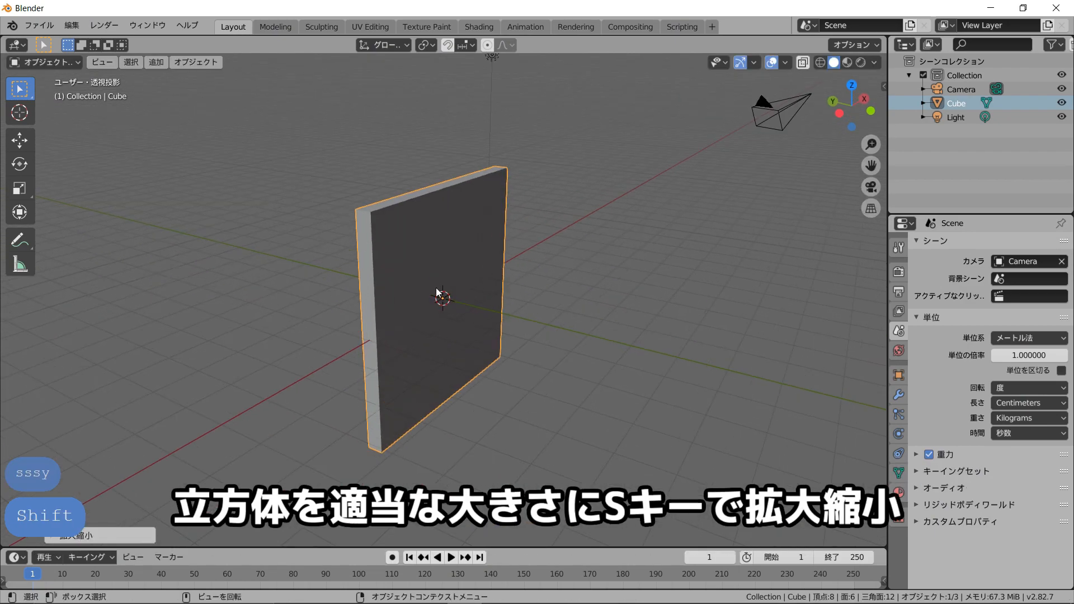
key("s")
key("z")
left_click(654, 316)
scroll(585, 328, "down", 2)
middle_click_drag(585, 328, 551, 338)
middle_click_drag(609, 338, 627, 370, "shift")
scroll(627, 369, "up", 2)
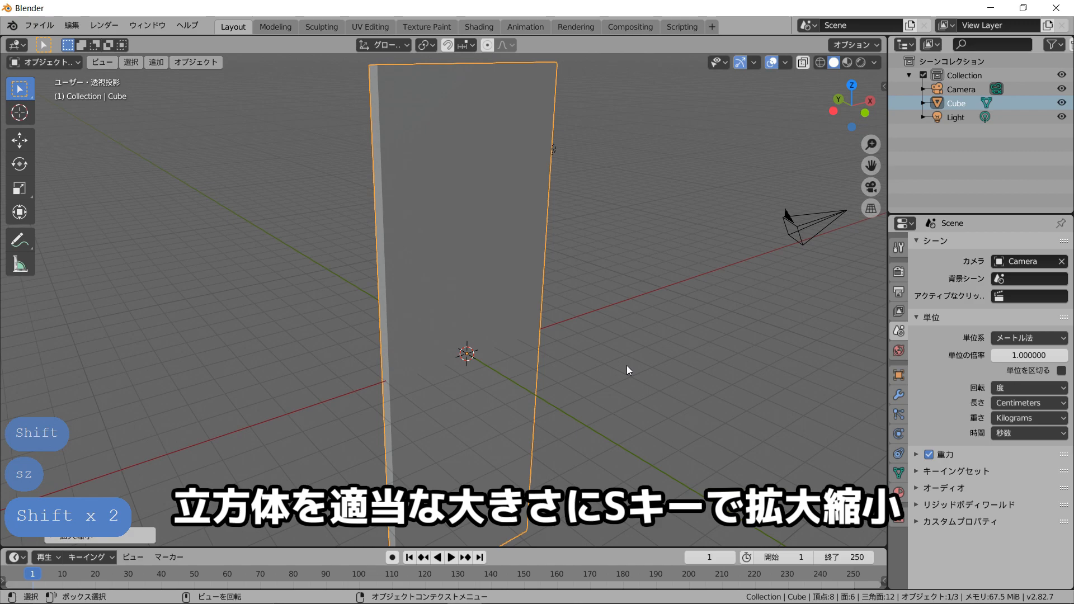
Inset the slab's large front face in Edit Mode to form a narrow frame border.
key("Tab")
key("3")
left_click(487, 319)
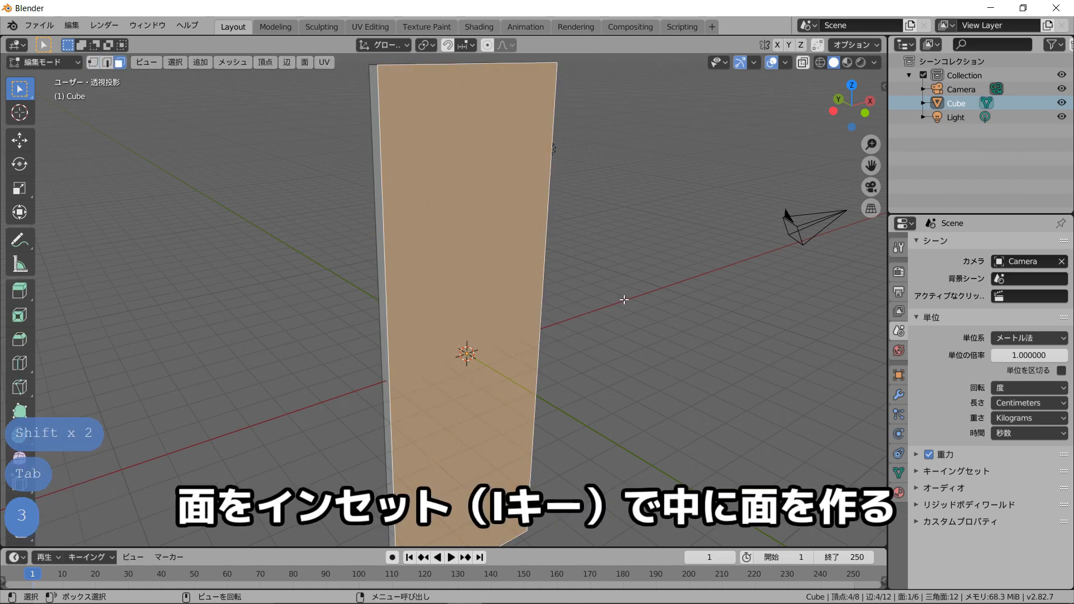
key("i")
left_click(583, 312)
Adjust the inset face's proportions by scaling it along X and Z so the frame border looks even.
scroll(583, 311, "up", 1)
key("s")
key("y")
left_click(586, 313)
middle_click_drag(586, 312, 619, 326)
key("s")
key("z")
left_click(653, 336)
scroll(606, 341, "down", 1)
key("s")
key("x")
left_click(604, 320)
key("s")
key("z")
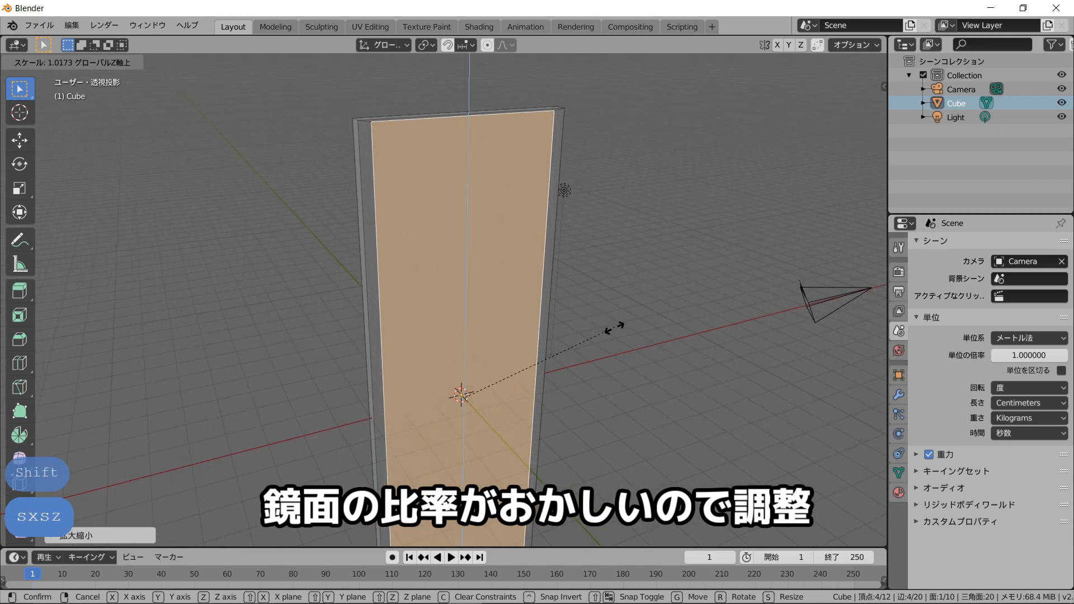
left_click(567, 332)
Extrude the inset face along Y to recess the mirror surface into the frame, and return to Object Mode.
middle_click_drag(567, 332, 537, 335)
key("e")
key("y")
left_click(560, 332)
key("Tab")
Add a Bevel modifier to the mirror object with an offset of 3 cm.
left_click(899, 394)
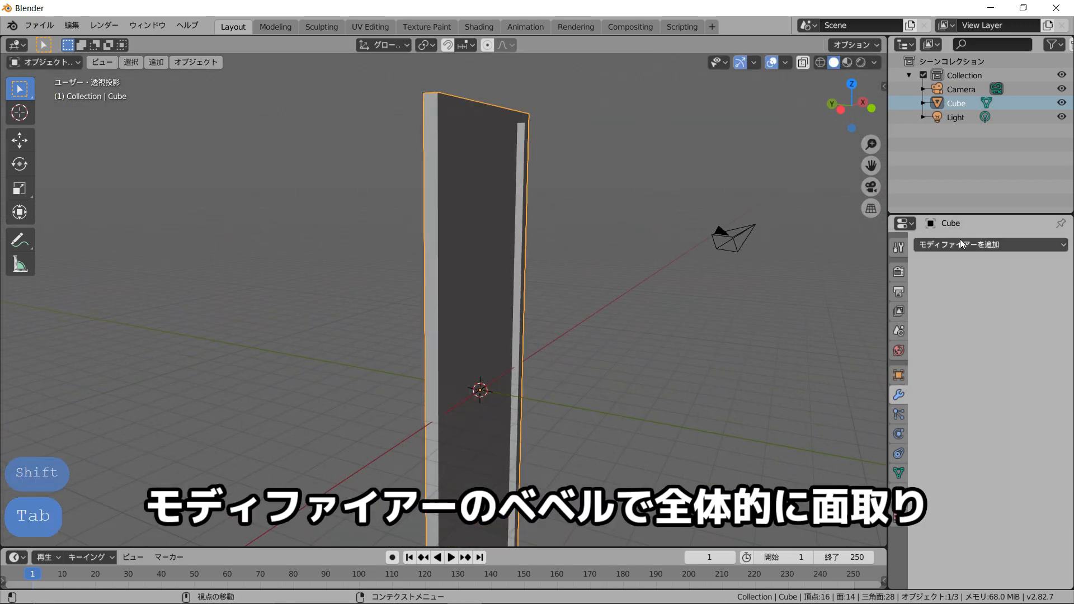
left_click(990, 245)
left_click(735, 291)
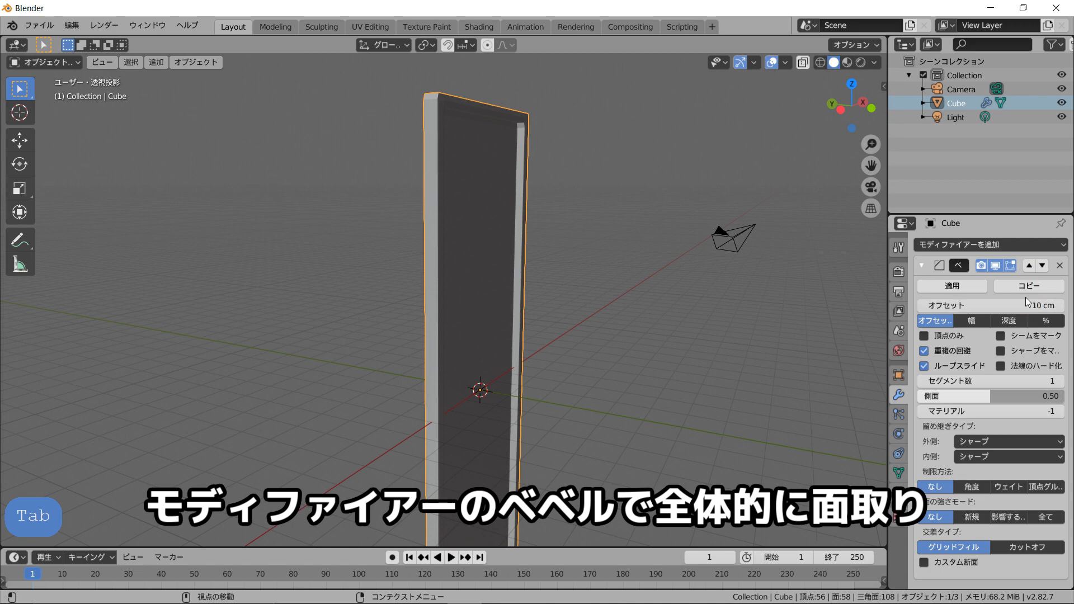
left_click(1026, 305)
type("3")
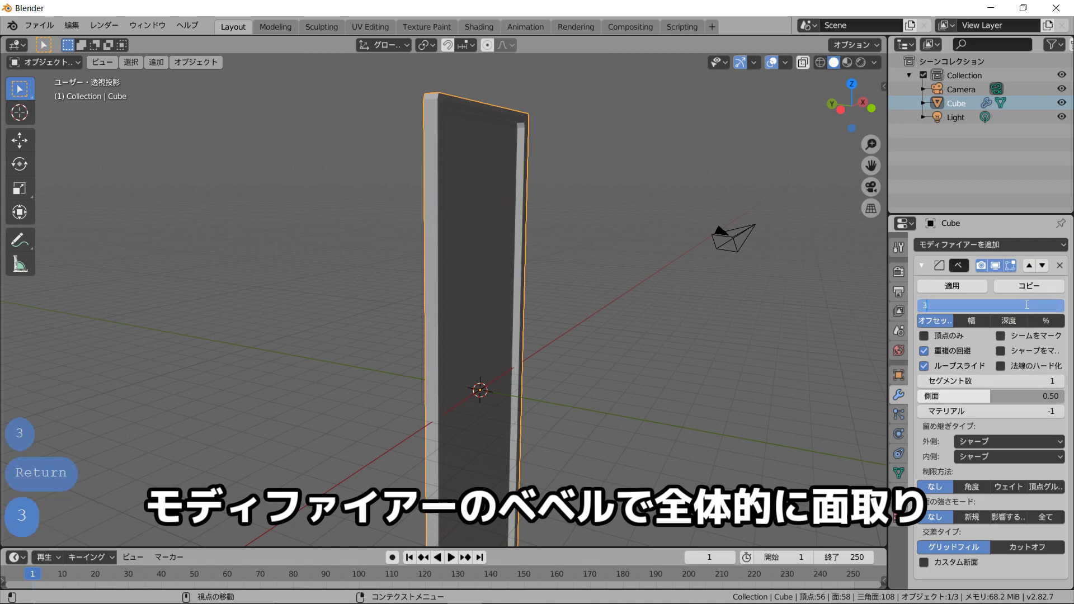
key("Return")
middle_click_drag(666, 333, 604, 330)
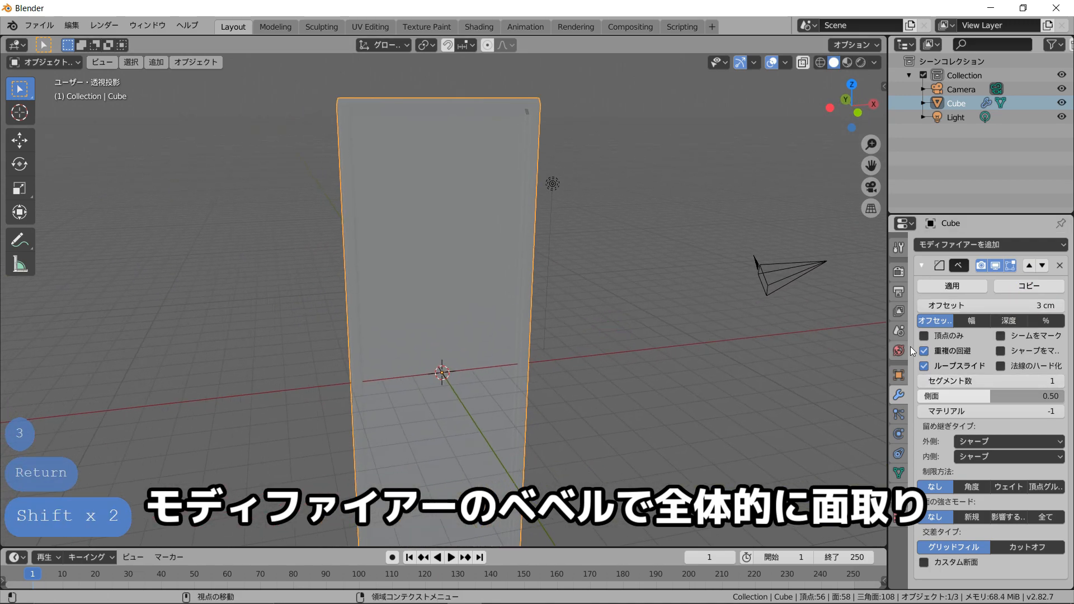
Switch the bevel width method to percent, with 3 segments and a width of 1%.
left_click(1045, 320)
left_click(1042, 381)
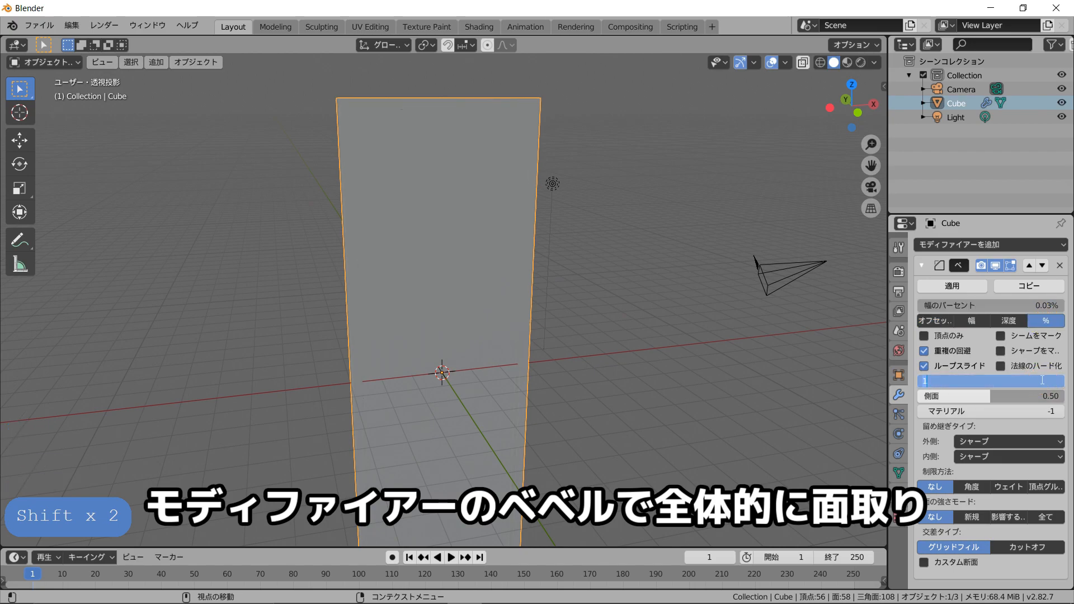
type("3")
key("Return")
middle_click_drag(649, 327, 531, 280)
type("1")
key("Return")
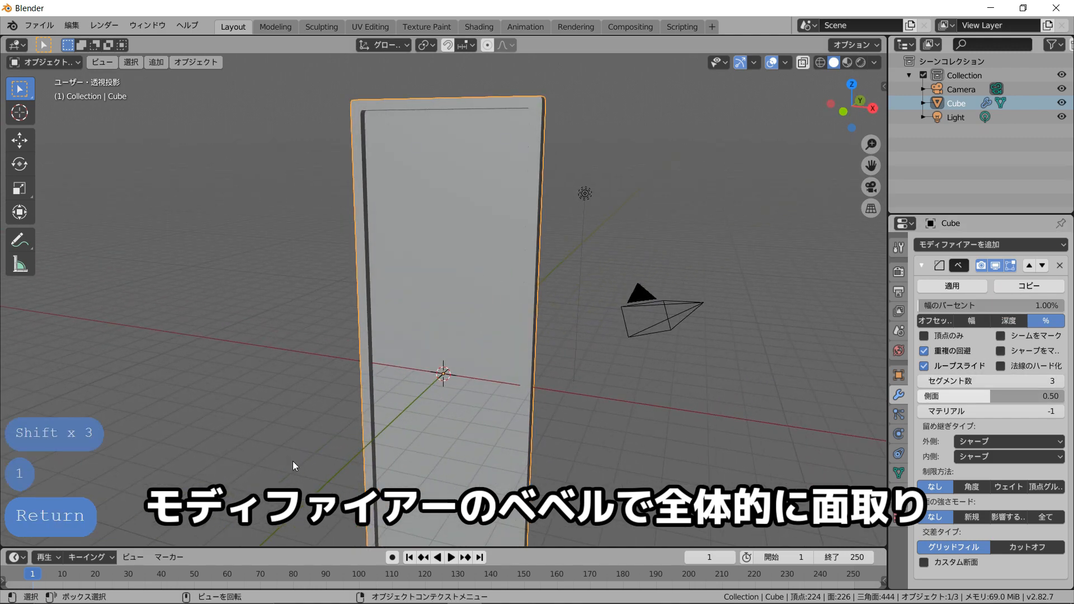
middle_click_drag(360, 330, 484, 359)
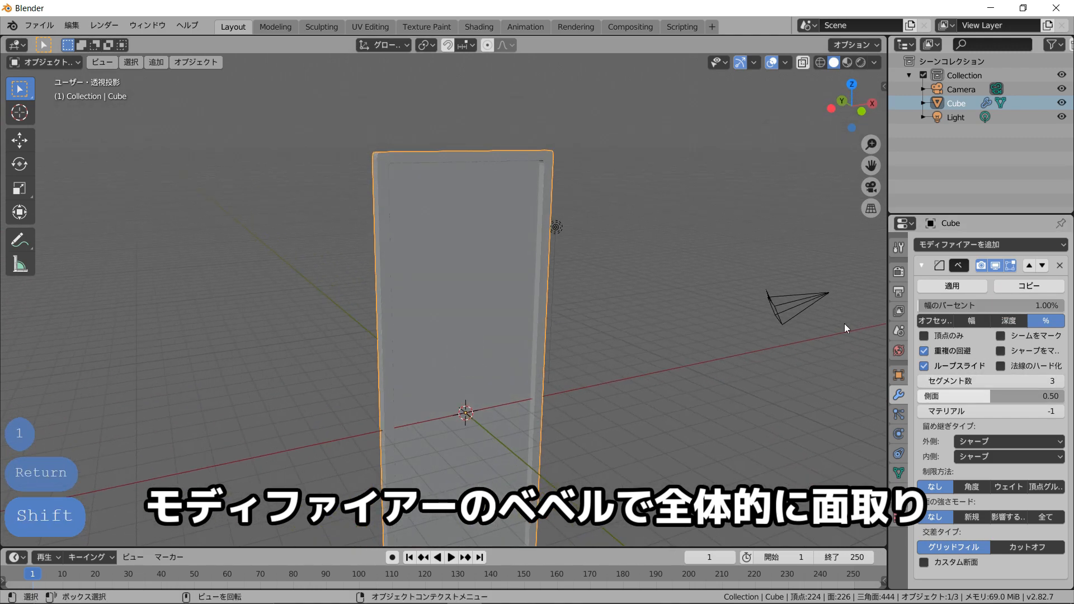
key("Tab")
key("Tab")
key("Tab")
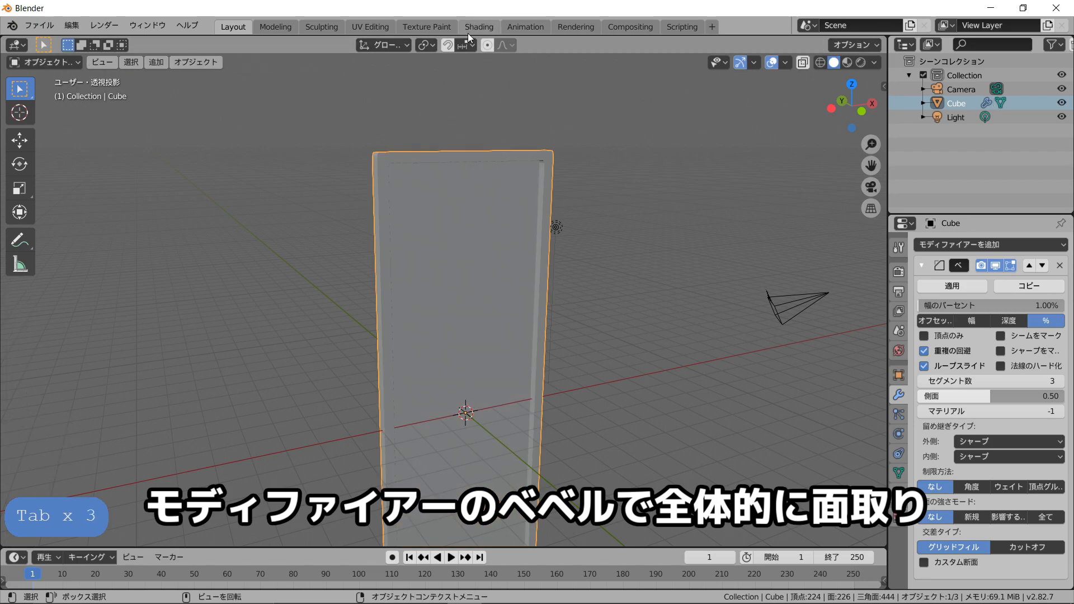
In the Shading workspace, add a second material slot, assign it to the recessed mirror face and create a new material in it.
left_click(477, 27)
left_click(899, 412)
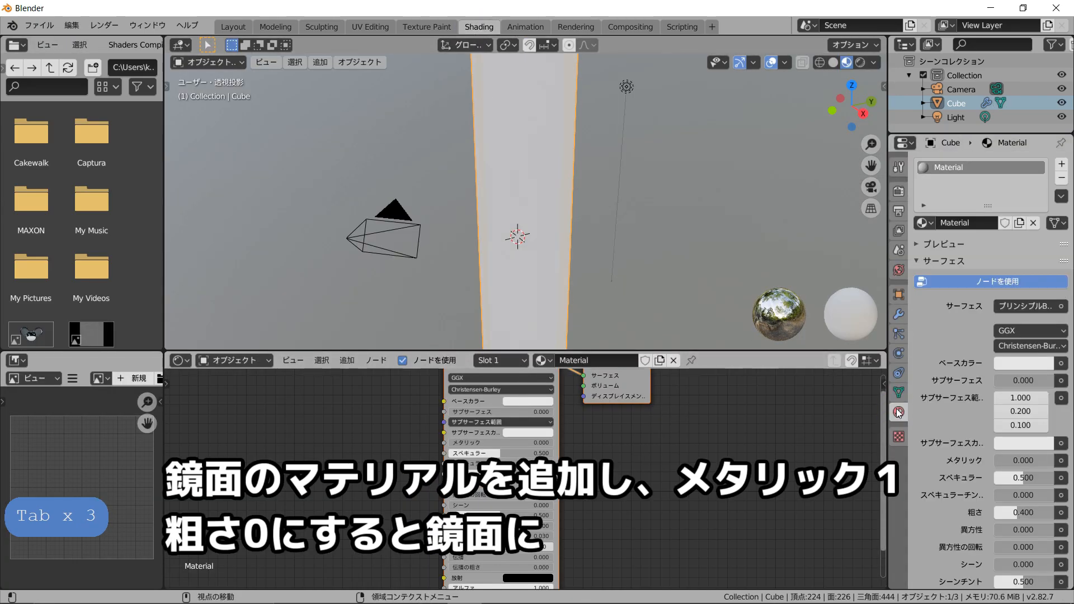
left_click(1062, 163)
key("Tab")
middle_click_drag(699, 184, 551, 216)
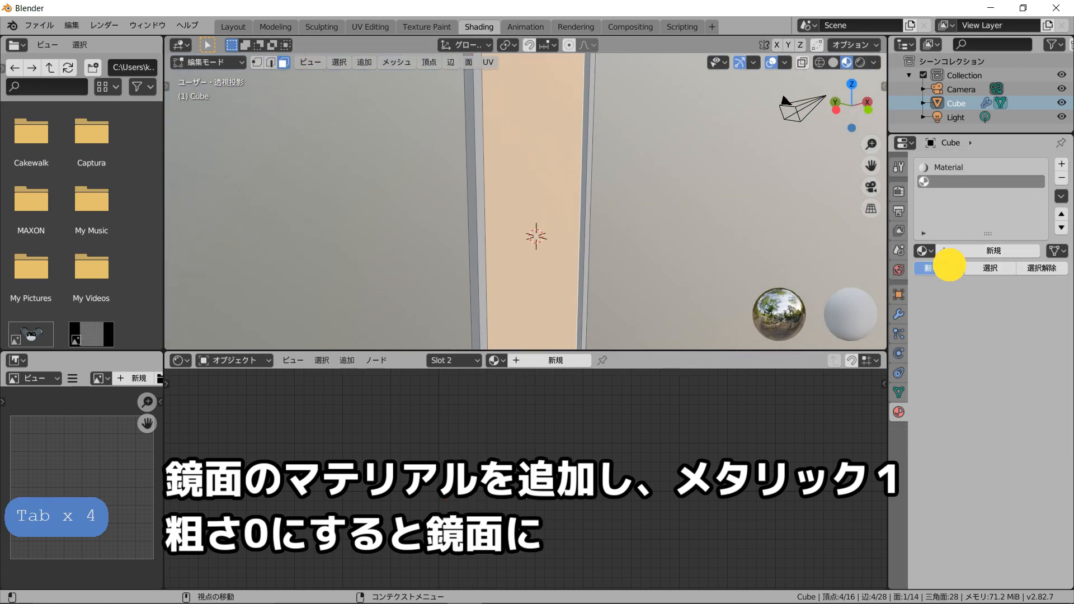
left_click(962, 254)
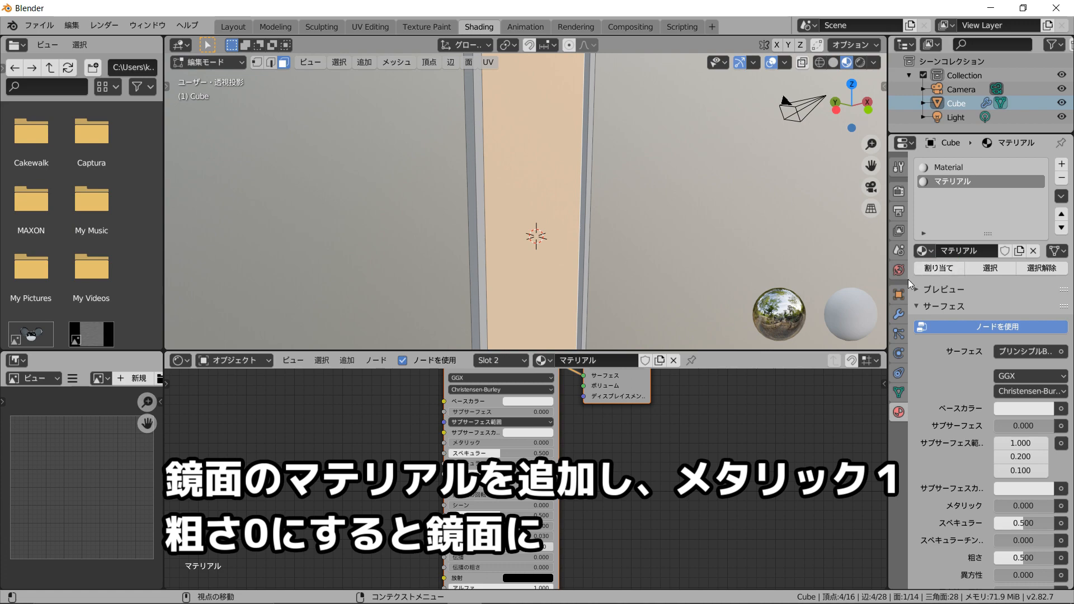
Set the new material's Metallic to 1 and Roughness to 0 for a mirror finish, and return to Object Mode.
scroll(493, 442, "up", 6)
left_click_drag(460, 422, 800, 407)
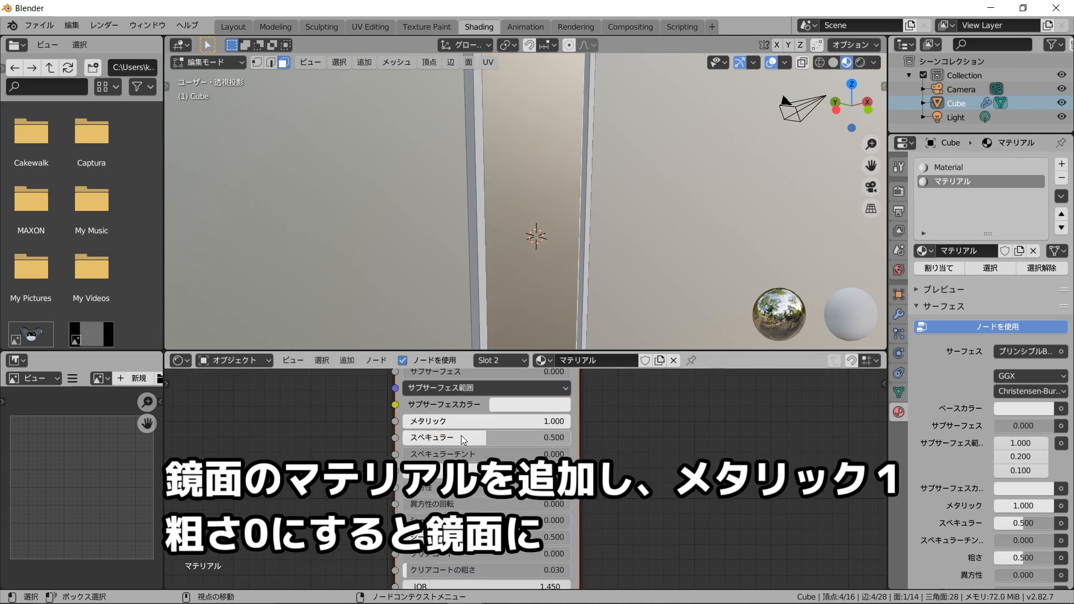
left_click_drag(463, 470, 369, 468)
scroll(574, 210, "down", 2)
mouse_move(574, 210)
middle_mouse_down("shift")
mouse_move(613, 237)
mouse_move(541, 200)
mouse_move(583, 158)
mouse_move(609, 189)
middle_mouse_up("shift")
key("z")
key("Tab")
scroll(542, 200, "up", 3)
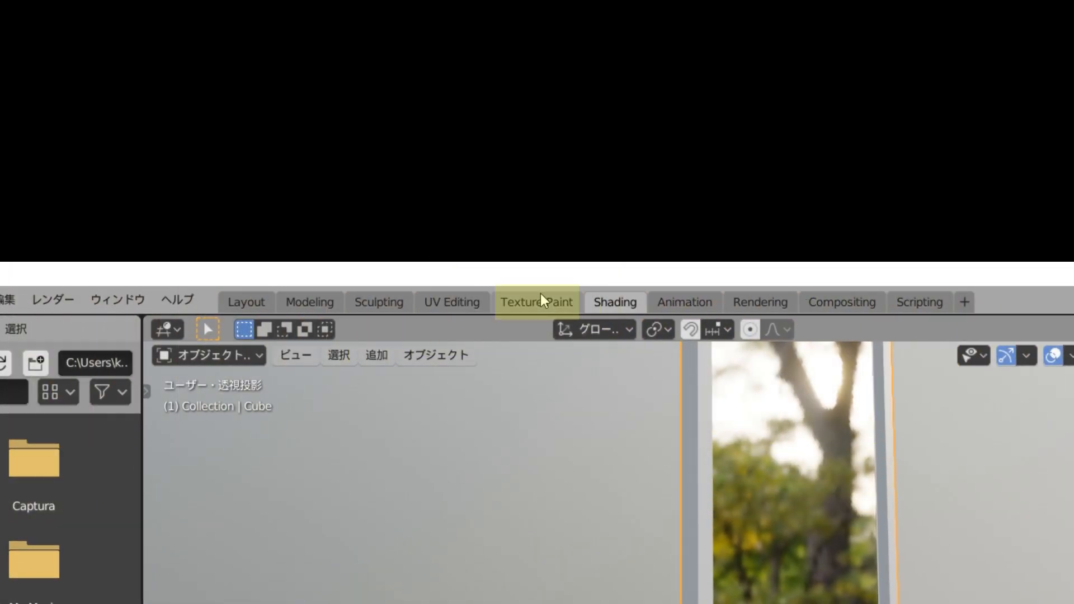
In the Texture Paint workspace, start adding a roughness (粗さ) paint slot to the mirror material.
left_click(541, 293)
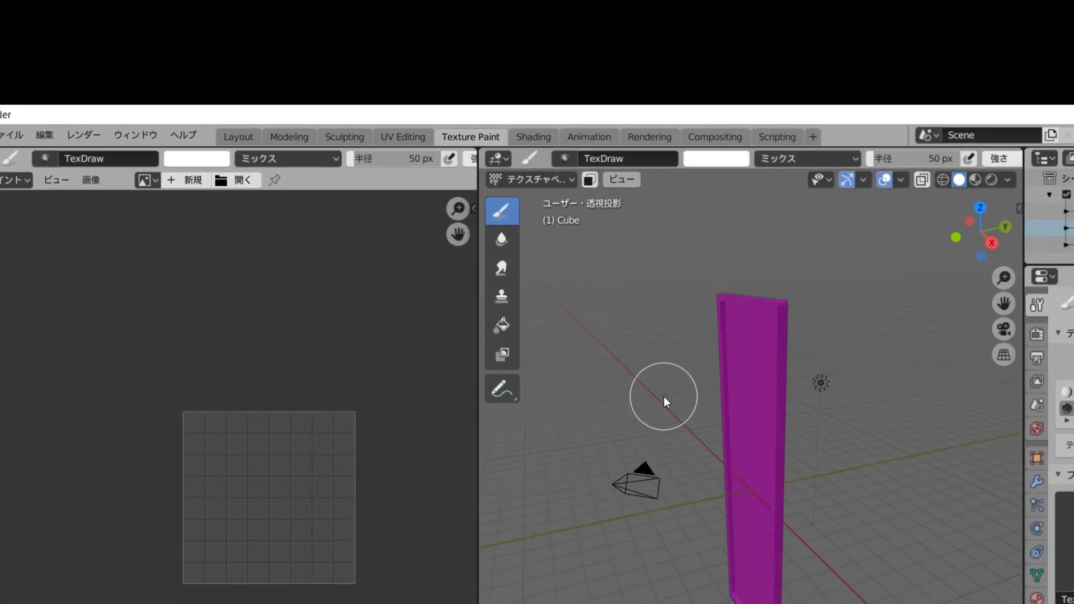
scroll(664, 396, "down", 4)
middle_click_drag(664, 397, 709, 381)
scroll(713, 382, "up", 5)
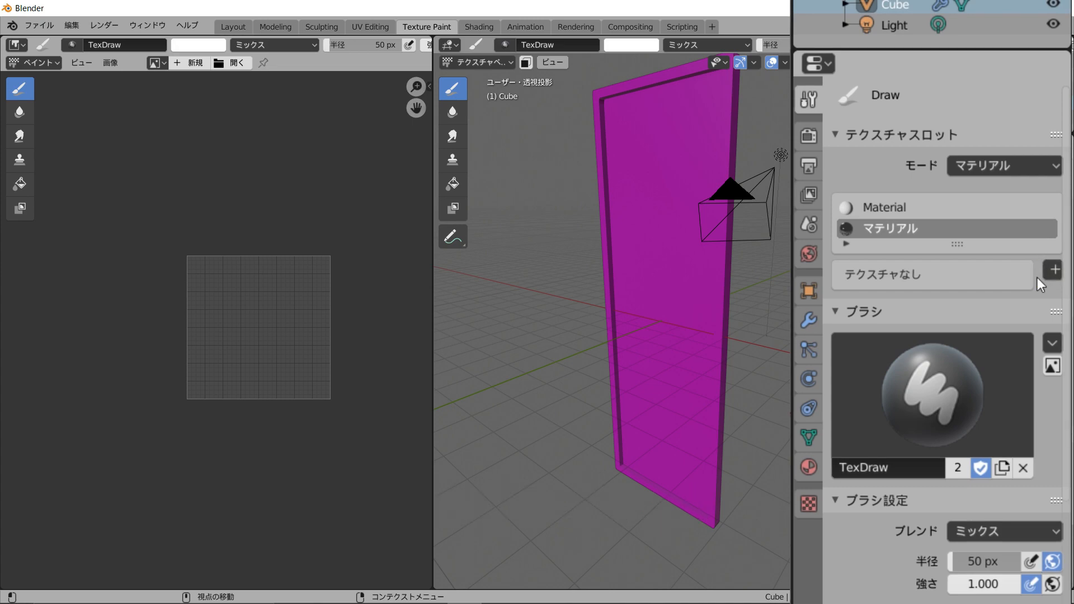
left_click(1051, 271)
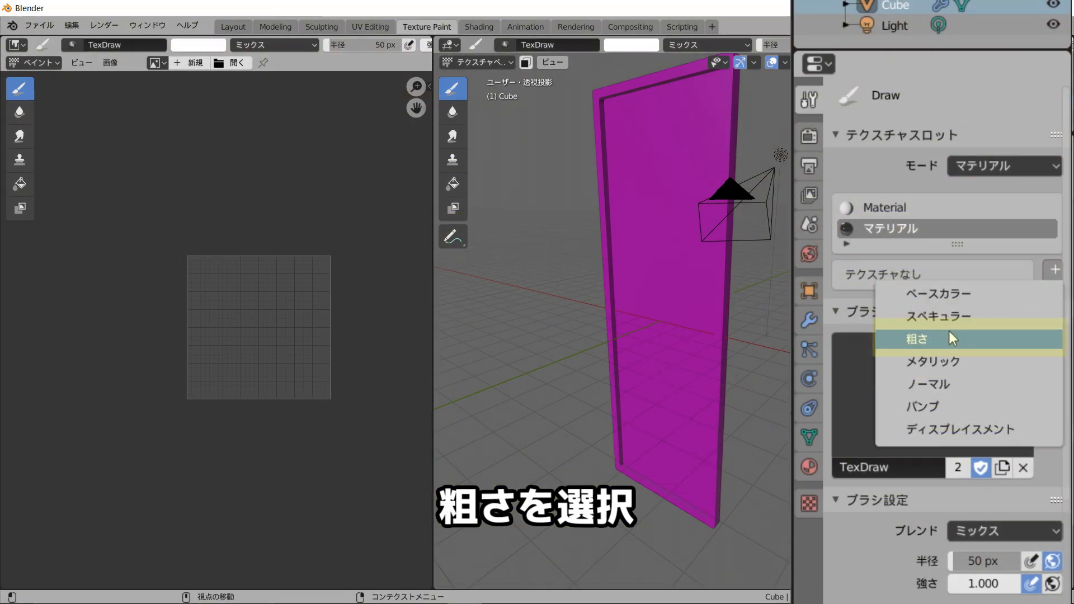
left_click(948, 331)
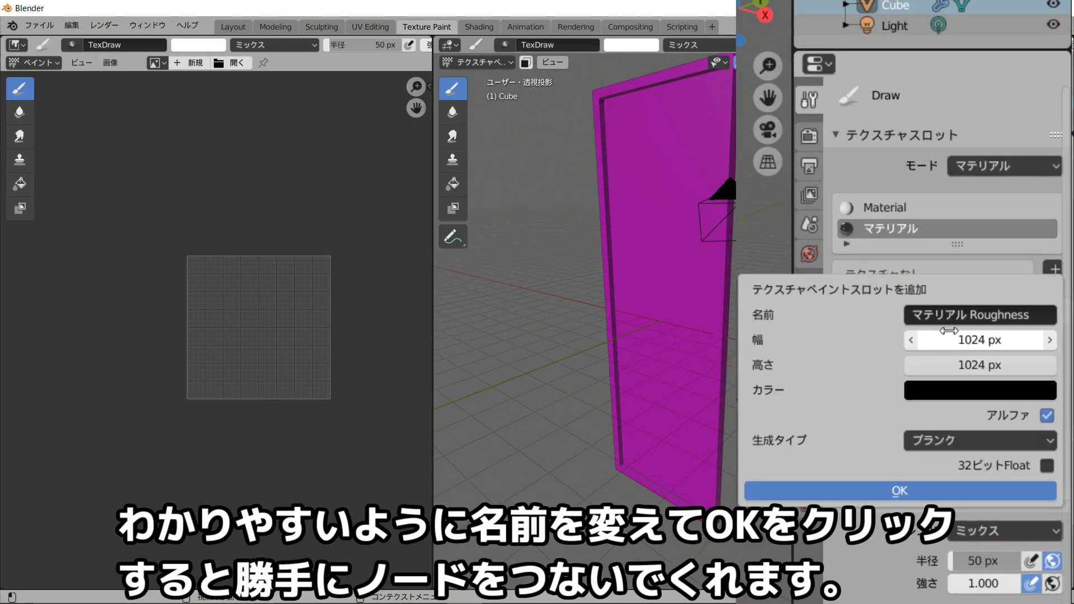
Shorten the paint slot's name to Roughness and create its texture.
left_click(952, 317)
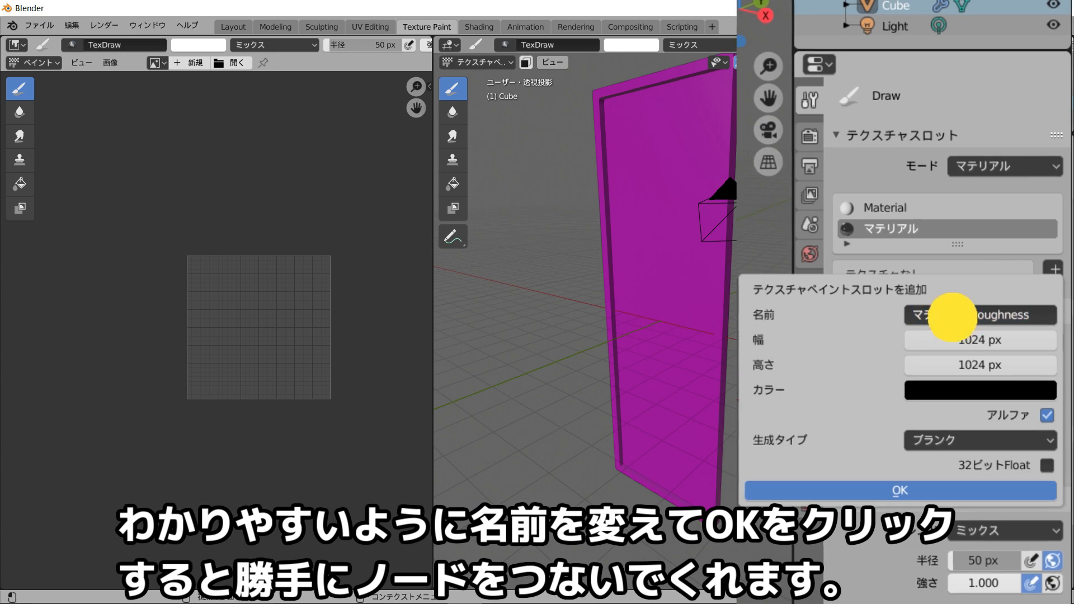
left_click_drag(968, 315, 911, 315)
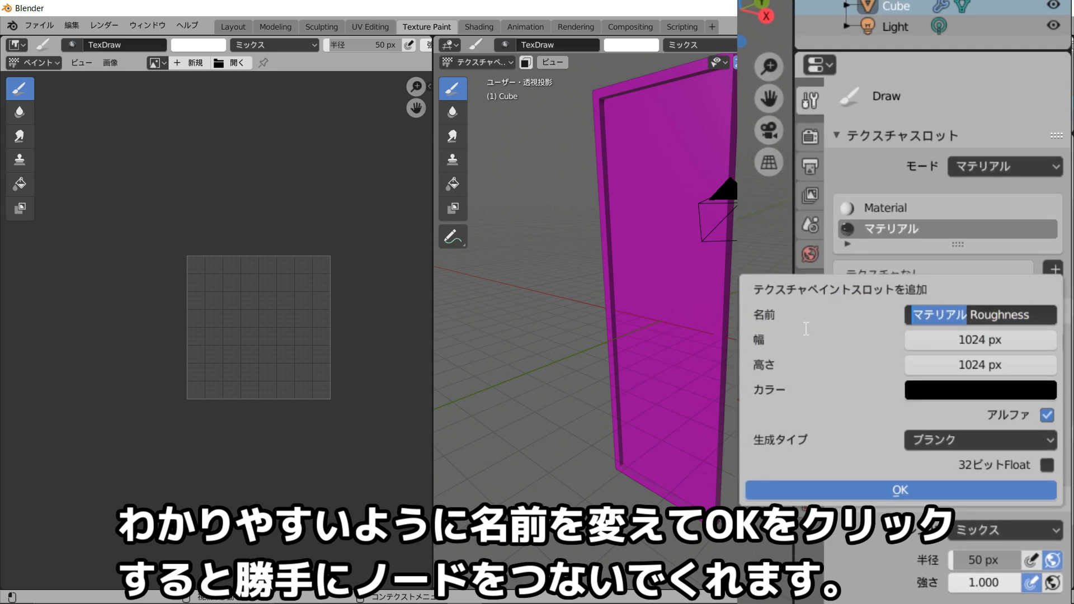
key("BackSpace")
type("¥")
key("BackSpace")
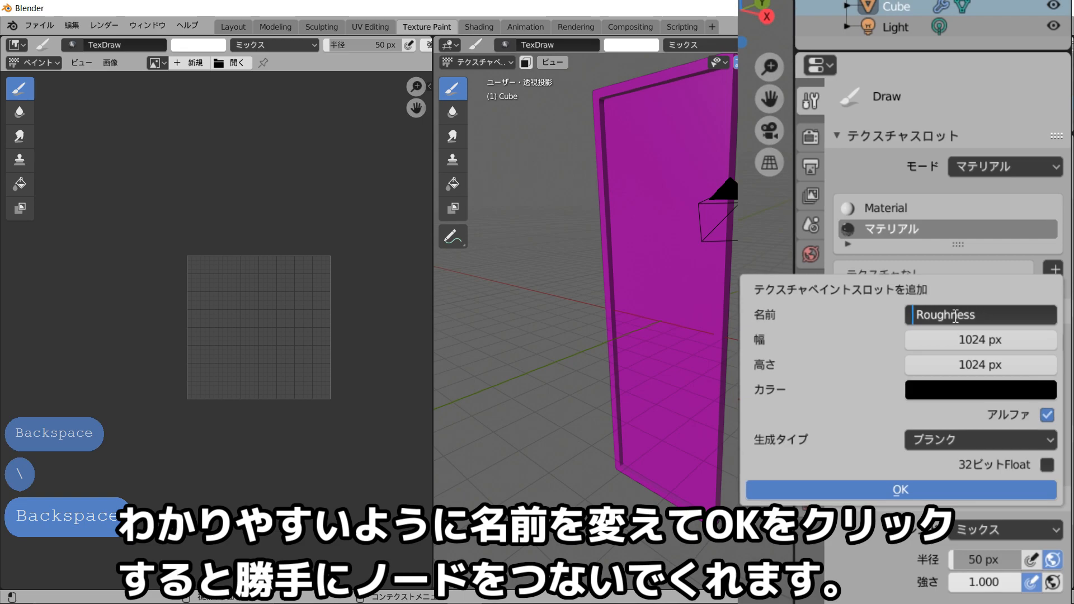
key("Delete")
key("Return")
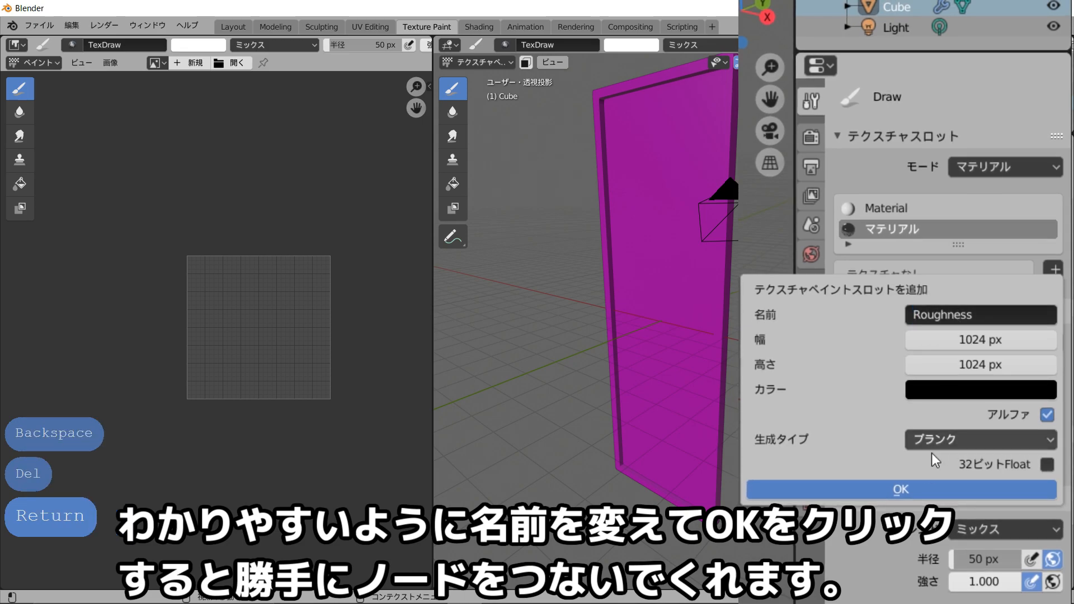
left_click(922, 489)
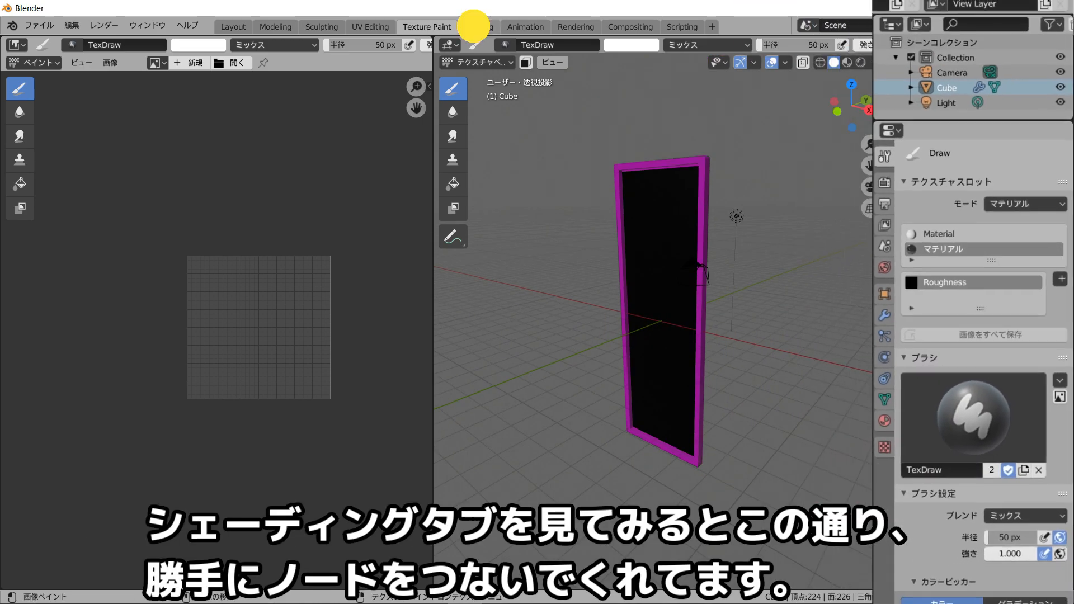
Examine in the Shading workspace how the Roughness texture node is connected in the mirror material.
left_click(473, 27)
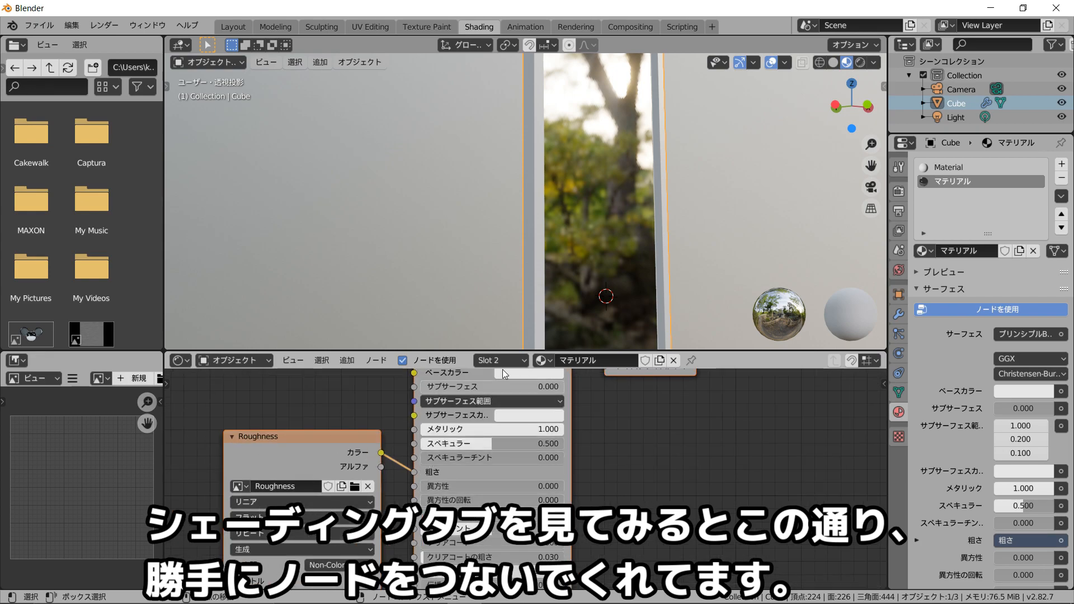
left_click(954, 168)
left_click(954, 181)
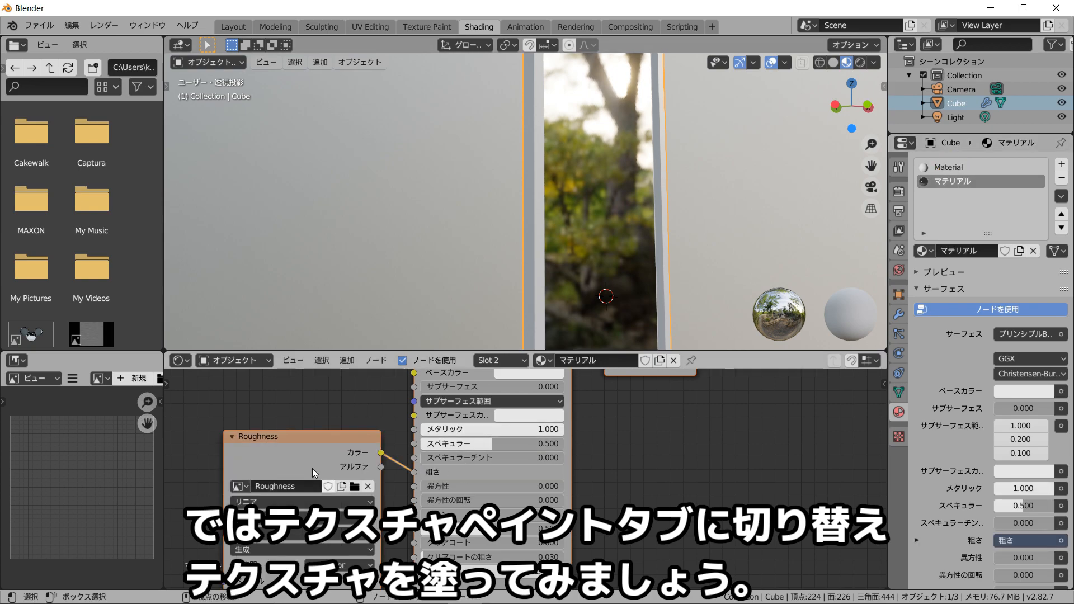
Back in the Texture Paint workspace, create a new brush texture and set its type to 凹凸 (Stucci).
left_click(425, 19)
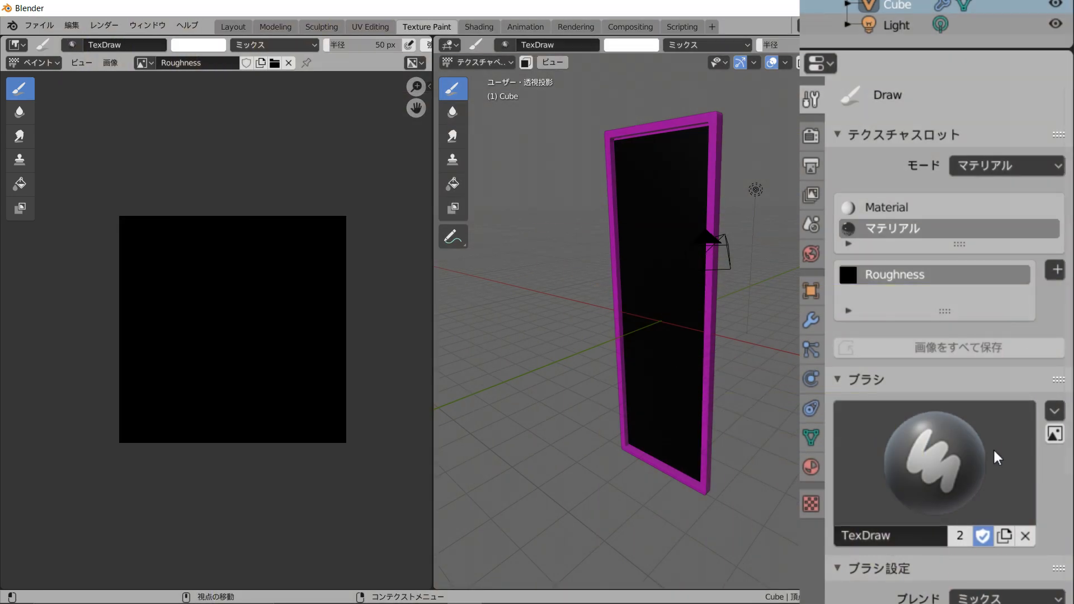
scroll(992, 447, "down", 3)
left_click(809, 505)
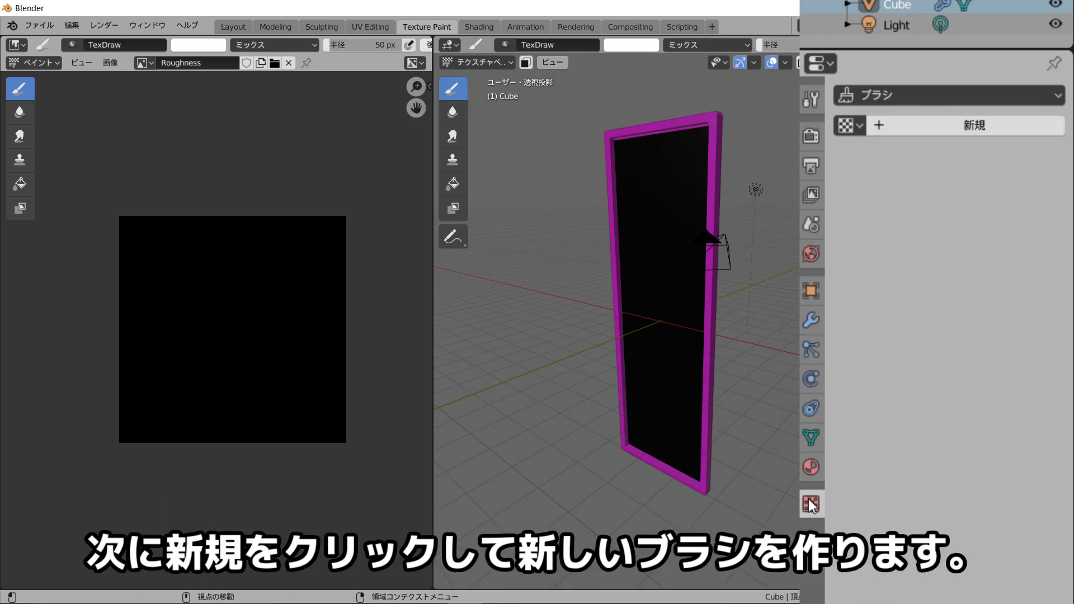
left_click(941, 124)
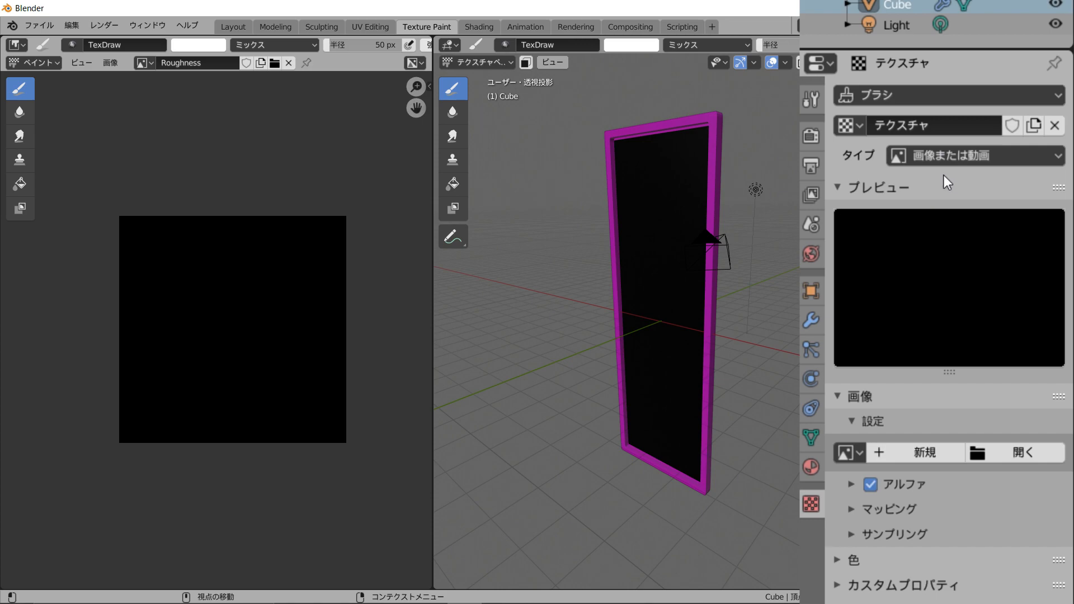
left_click(955, 154)
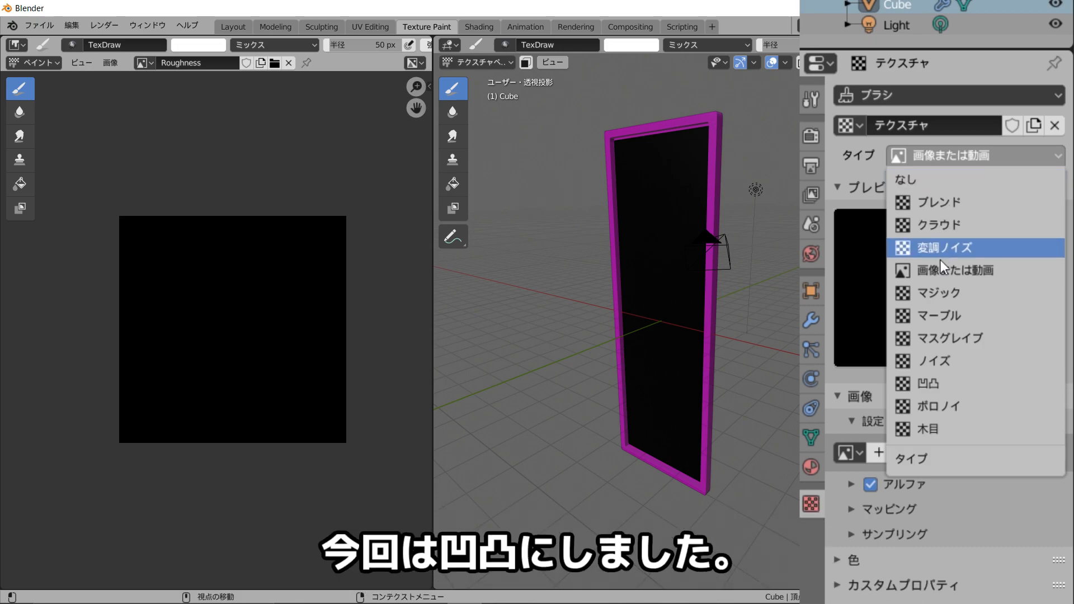
left_click(935, 384)
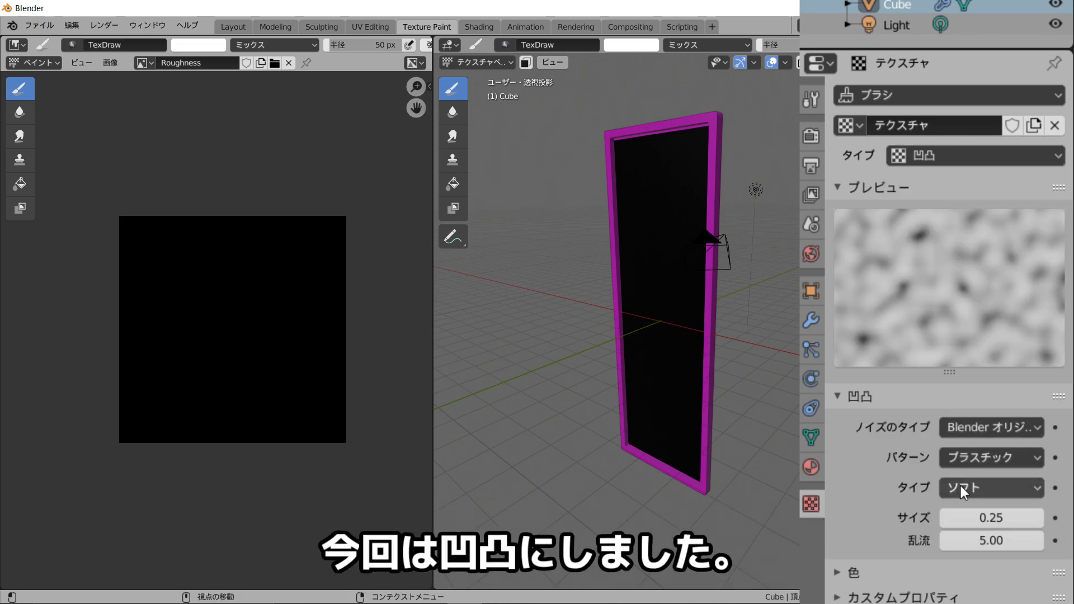
Set the brush texture's pattern to ウォールアウト (Wall Out) and its size to 0.02.
left_click(990, 427)
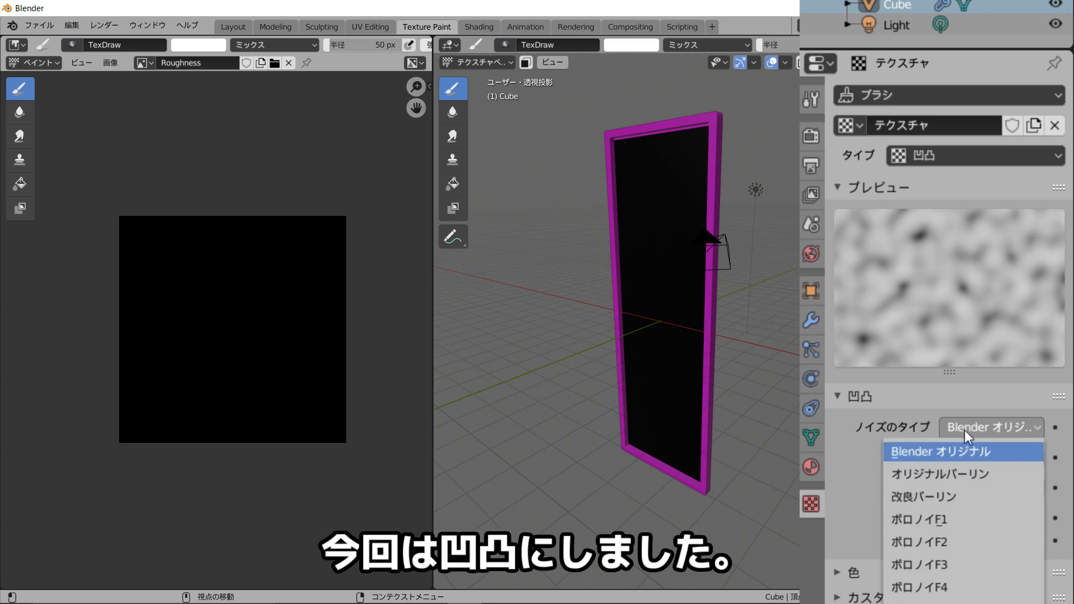
left_click(973, 454)
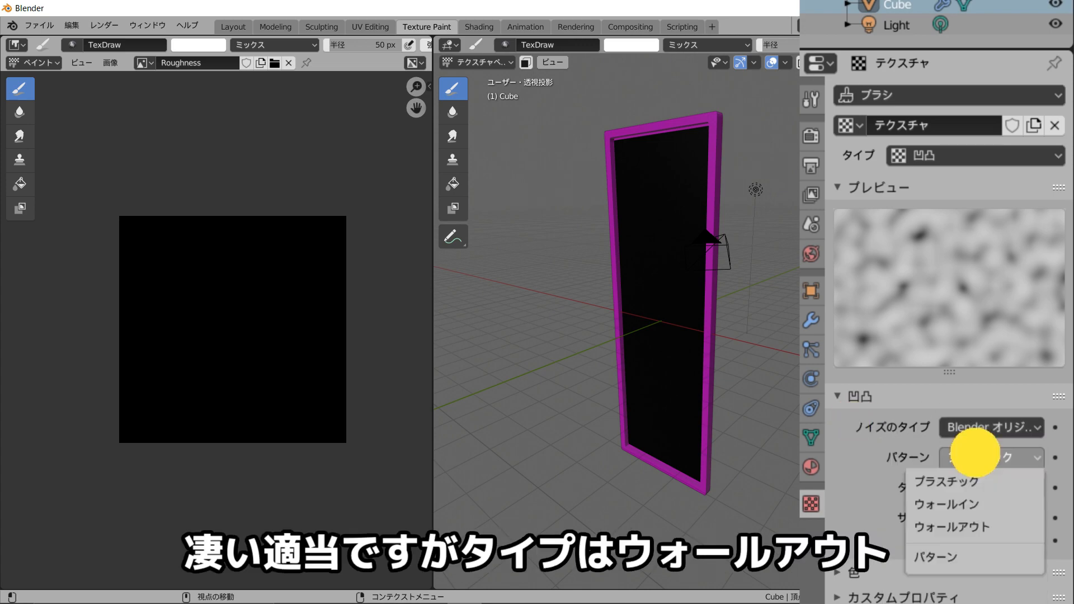
left_click(963, 523)
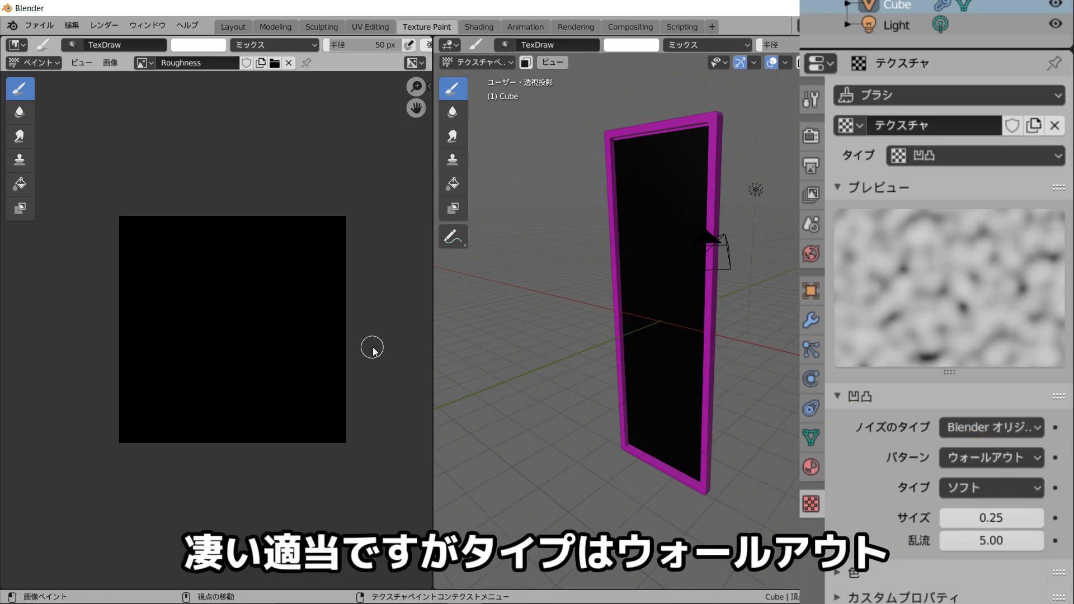
left_click_drag(983, 514, 963, 514)
Switch the 3D viewport to a shading mode that shows the mirror's reflections and set the paint brush radius to 240 px.
right_click(251, 257)
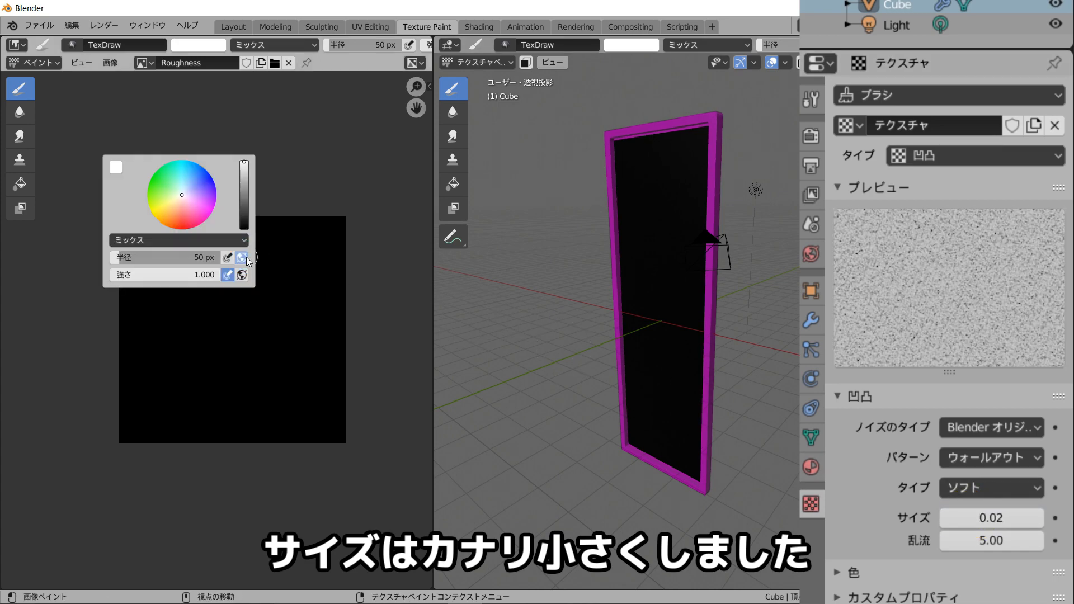
key("z")
left_click(602, 335)
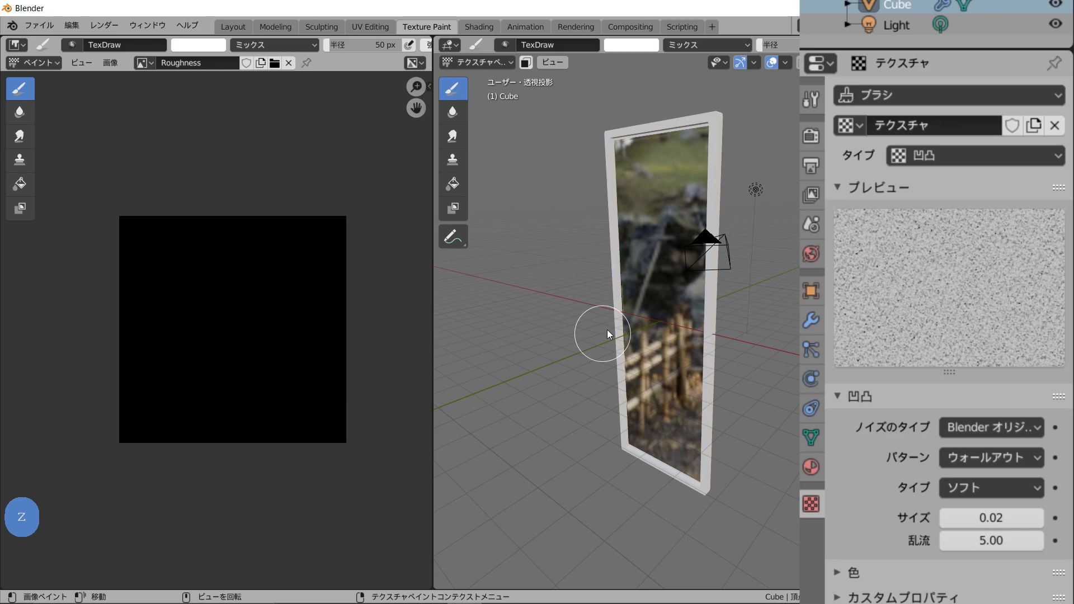
mouse_move(606, 330)
middle_mouse_down()
mouse_move(672, 317)
mouse_move(649, 322)
middle_mouse_up()
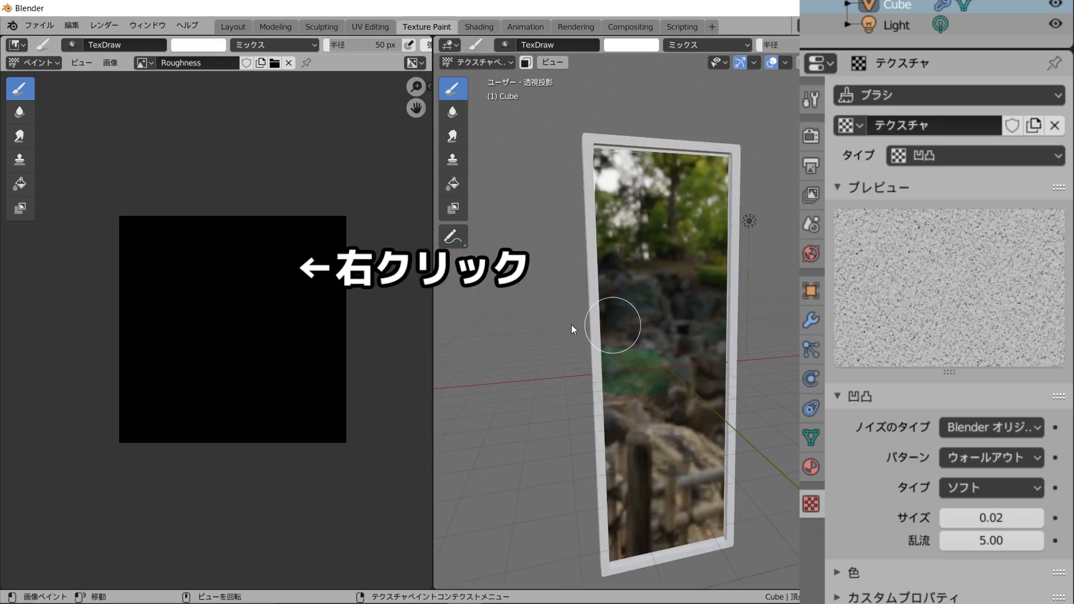
right_click(286, 302)
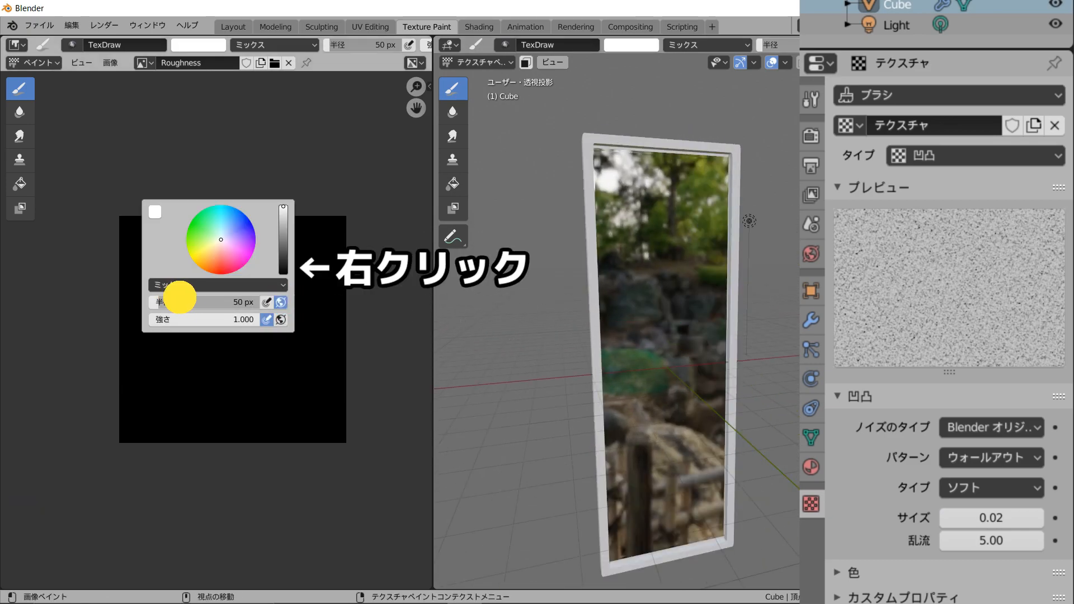
left_click_drag(180, 297, 223, 300)
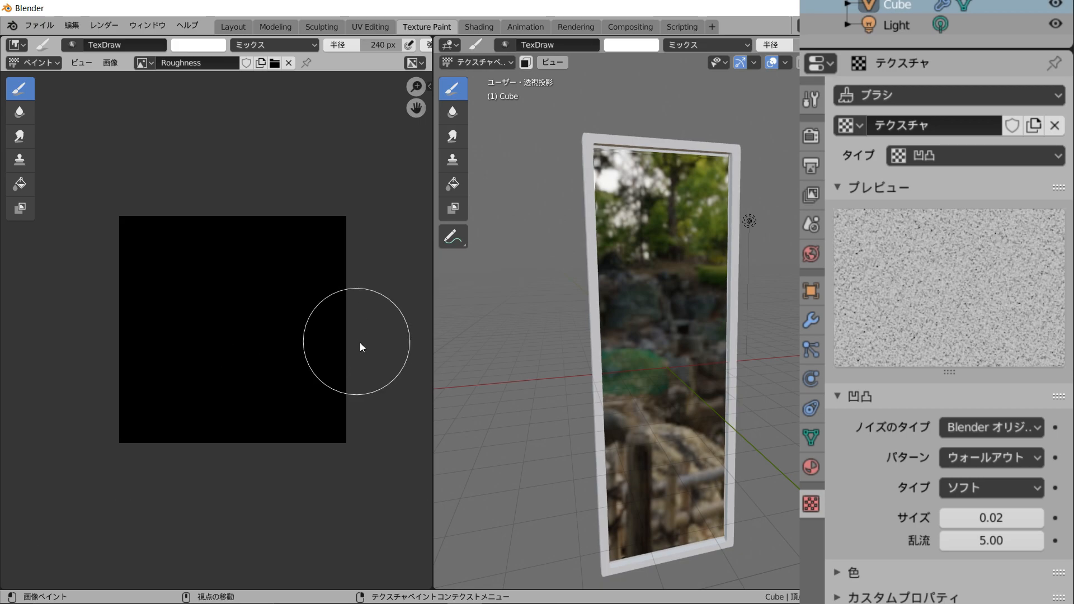
Try a full-strength textured stroke across the upper part of the Roughness image, check it on the mirror, and undo it.
mouse_move(169, 272)
left_mouse_down()
mouse_move(137, 256)
mouse_move(246, 251)
left_mouse_up()
scroll(724, 398, "up", 2)
middle_click_drag(724, 398, 684, 362)
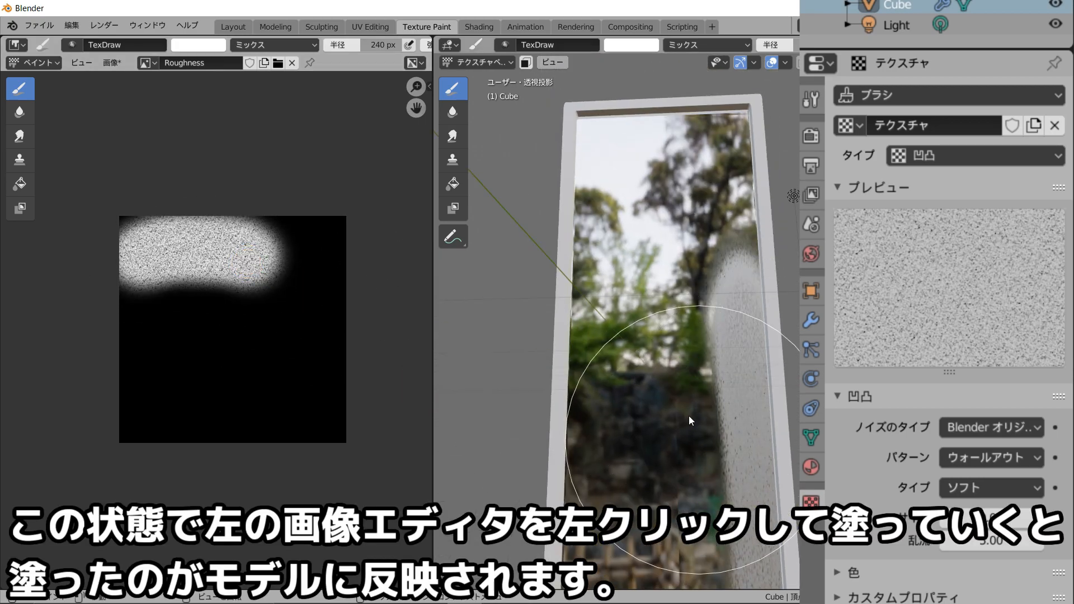
middle_click_drag(273, 309, 298, 318)
key("ctrl+z")
Lower the paint brush's strength far below 1.000 so that its strokes are faint.
right_click(271, 303)
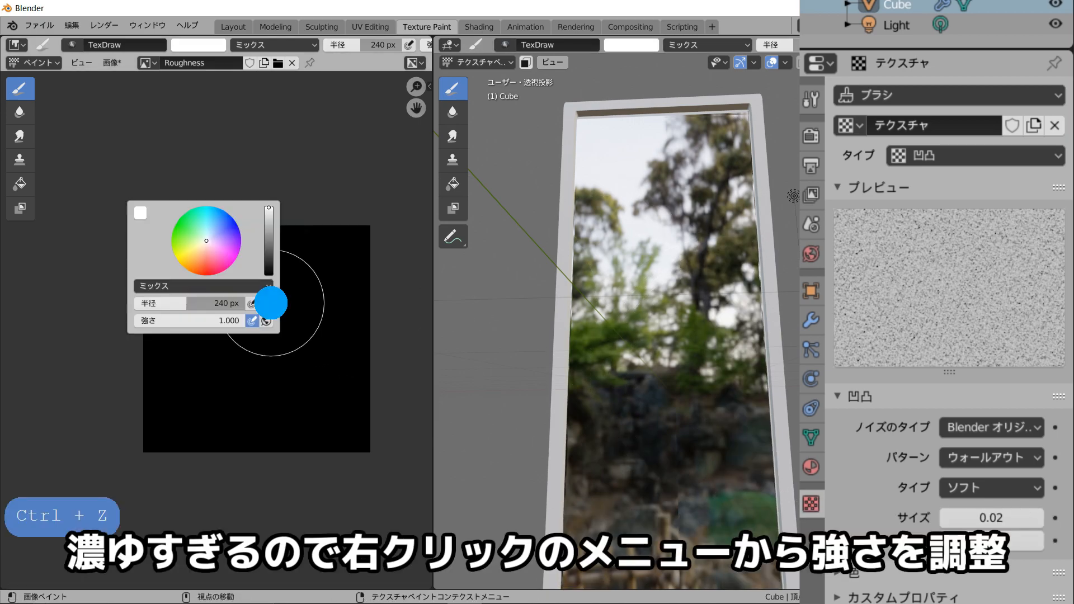
left_click_drag(211, 323, 100, 325)
scroll(295, 388, "down", 1)
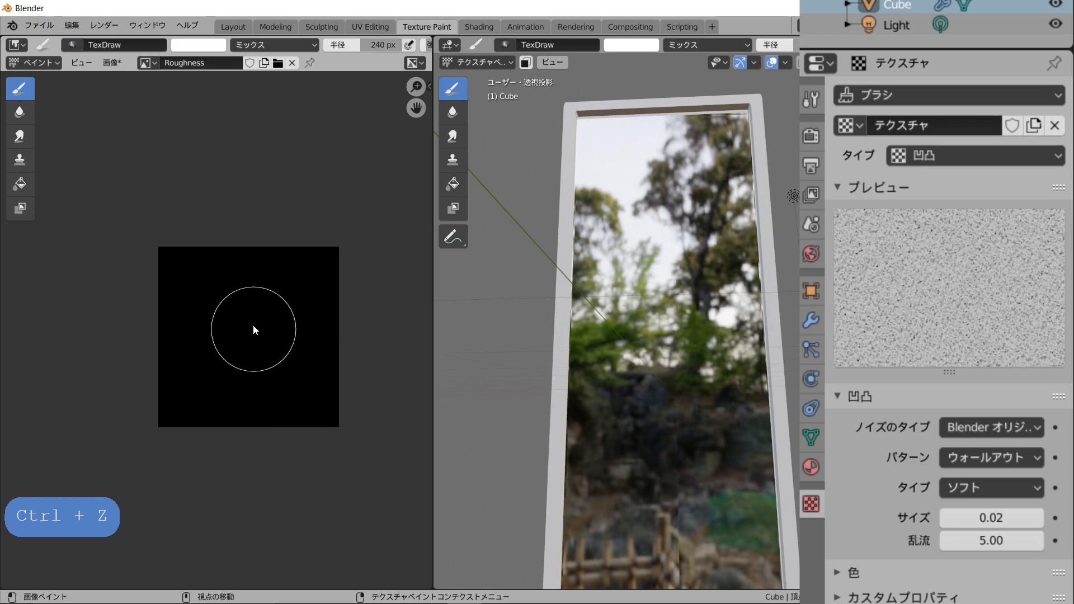
Paint faint textured strokes over the upper-right area of the Roughness image and inspect the effect up close on the mirror.
mouse_move(246, 285)
left_mouse_down()
mouse_move(276, 286)
mouse_move(290, 311)
mouse_move(301, 259)
left_mouse_up()
scroll(682, 330, "up", 6)
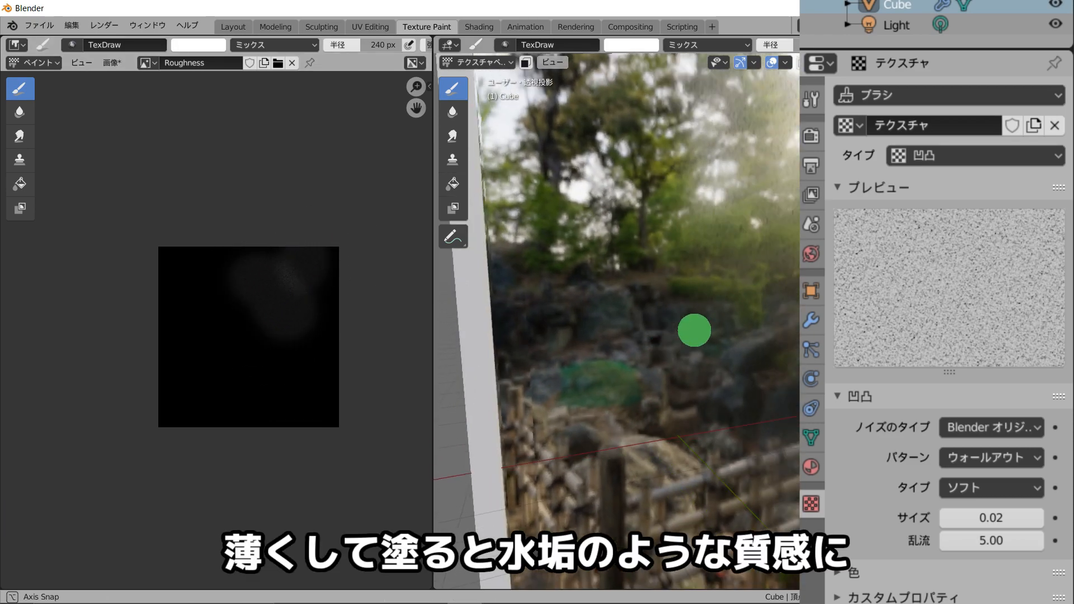
middle_click_drag(695, 325, 649, 448, "shift")
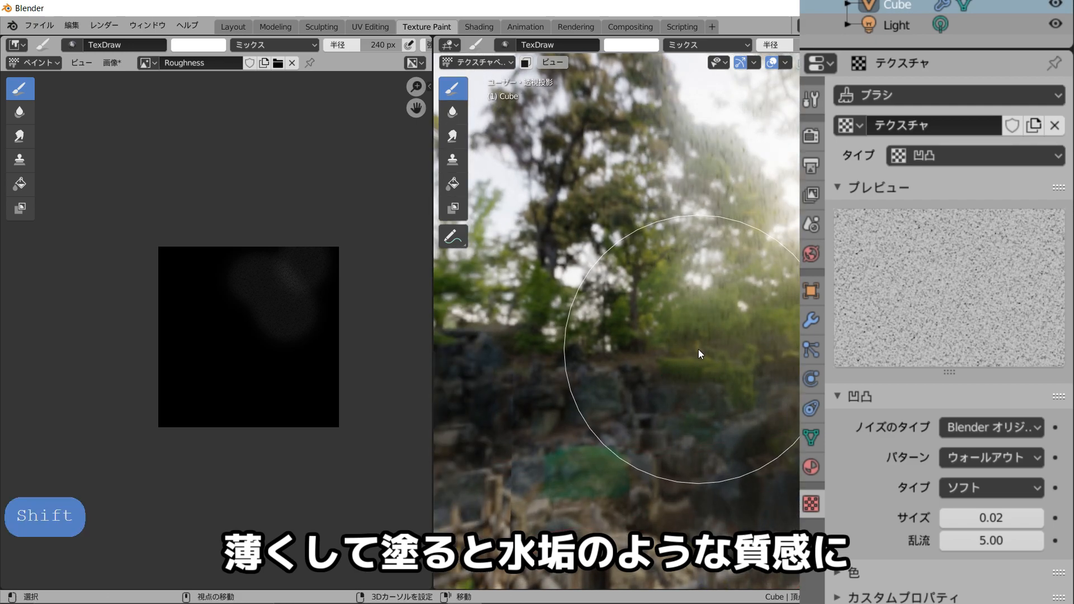
middle_click_drag(699, 352, 760, 506, "shift")
Layer more faint strokes down the right side and across the upper part of the Roughness image, checking the mirror's reflection.
mouse_move(337, 342)
left_mouse_down()
mouse_move(311, 287)
mouse_move(282, 296)
left_mouse_up()
mouse_move(286, 399)
left_mouse_down()
mouse_move(307, 400)
mouse_move(307, 375)
left_mouse_up()
scroll(601, 335, "down", 2)
middle_click_drag(600, 330, 635, 364, "shift")
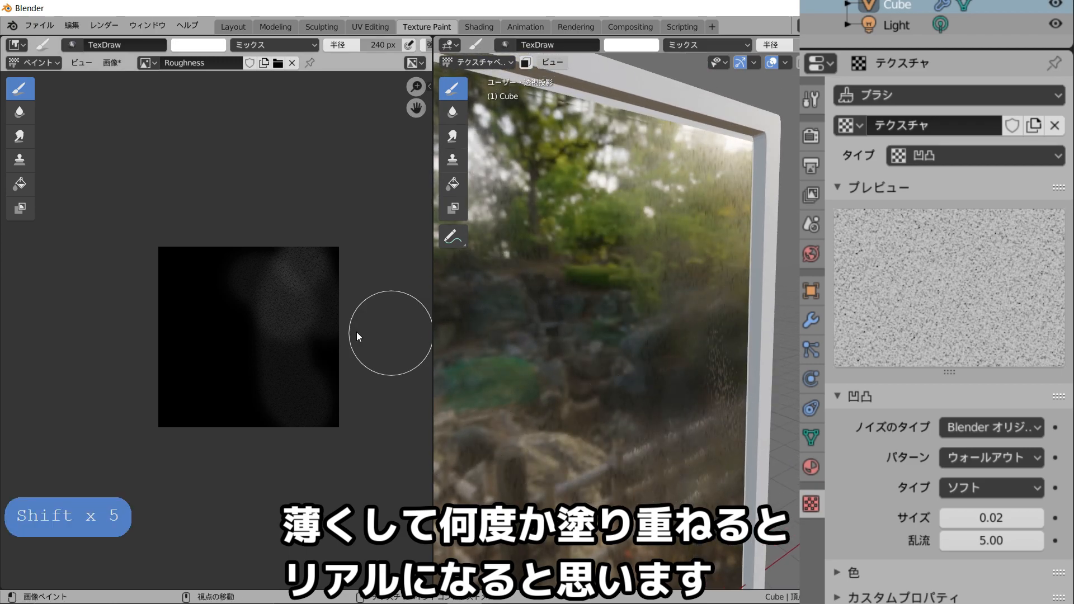
mouse_move(249, 270)
left_mouse_down()
mouse_move(187, 276)
mouse_move(184, 292)
mouse_move(254, 312)
mouse_move(254, 386)
mouse_move(310, 429)
mouse_move(340, 335)
mouse_move(328, 233)
left_mouse_up()
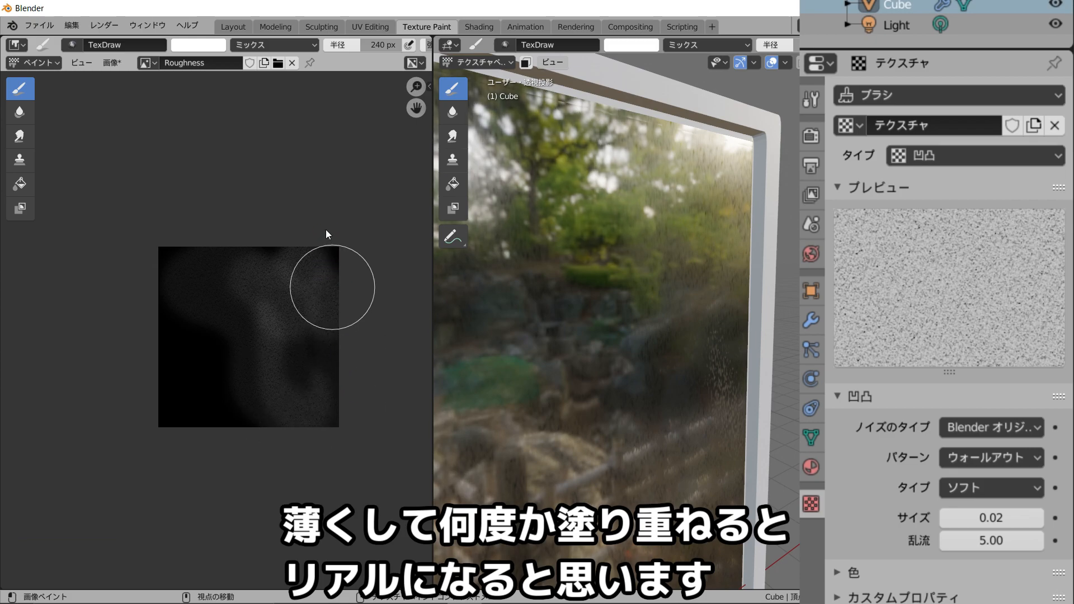
middle_click_drag(652, 300, 614, 297)
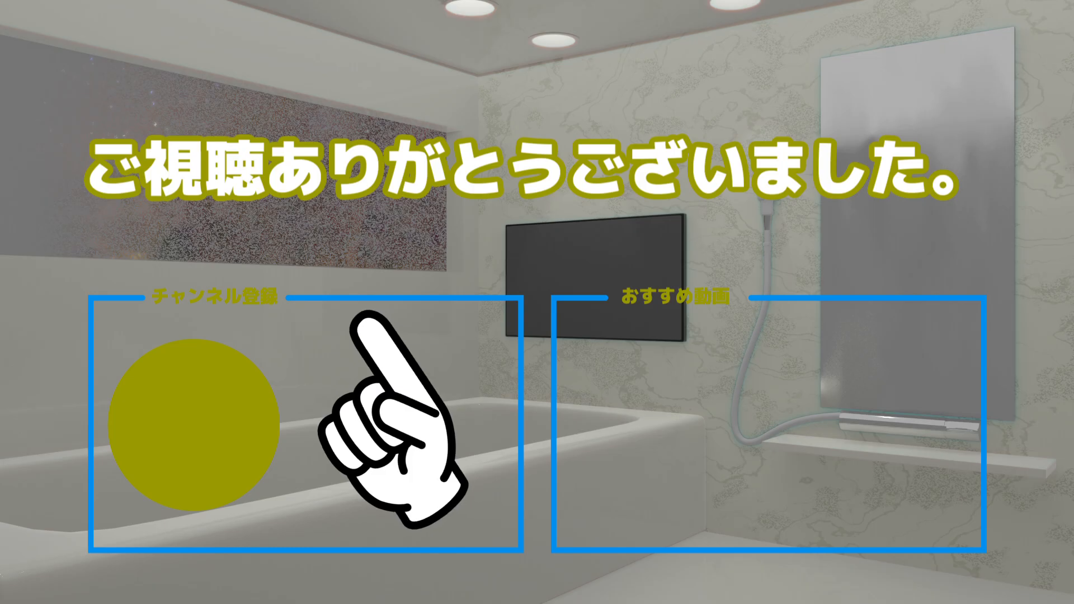